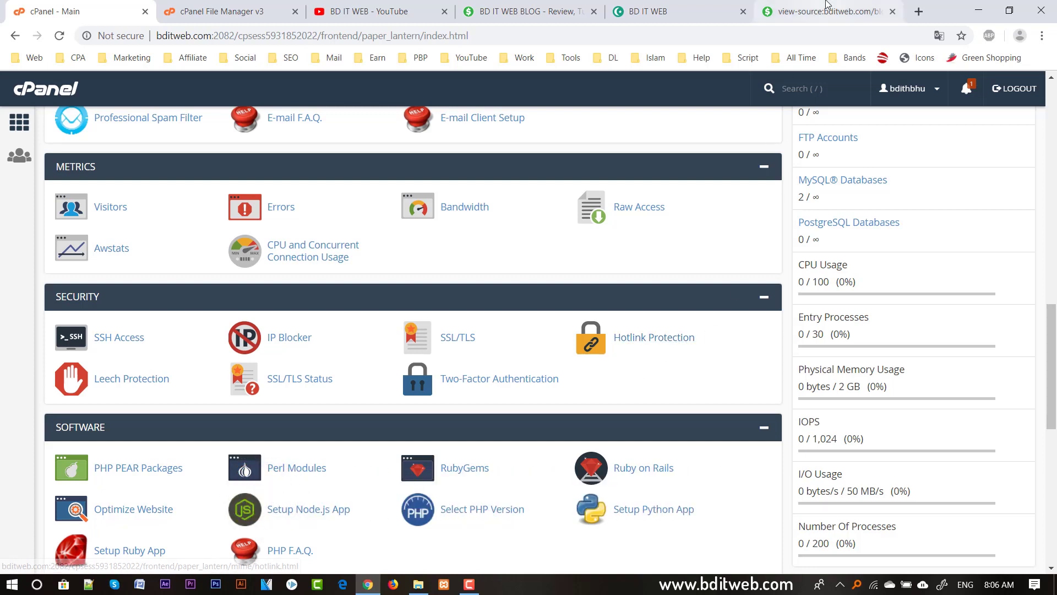
- View the BD IT WEB home page and examine the HTML source of the site's blog.html page
click(655, 11)
right_click(666, 174)
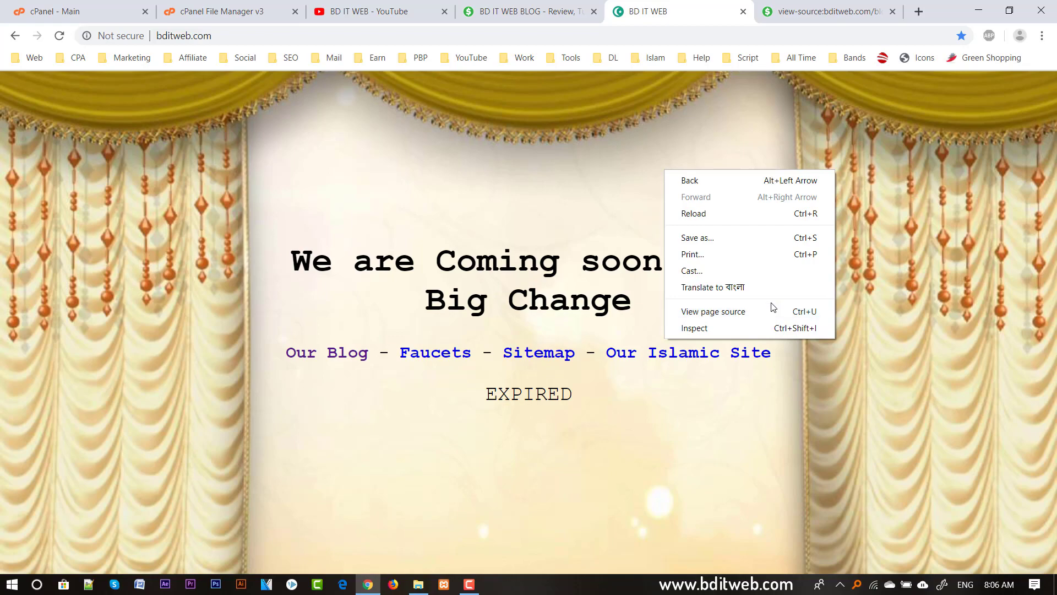
click(810, 15)
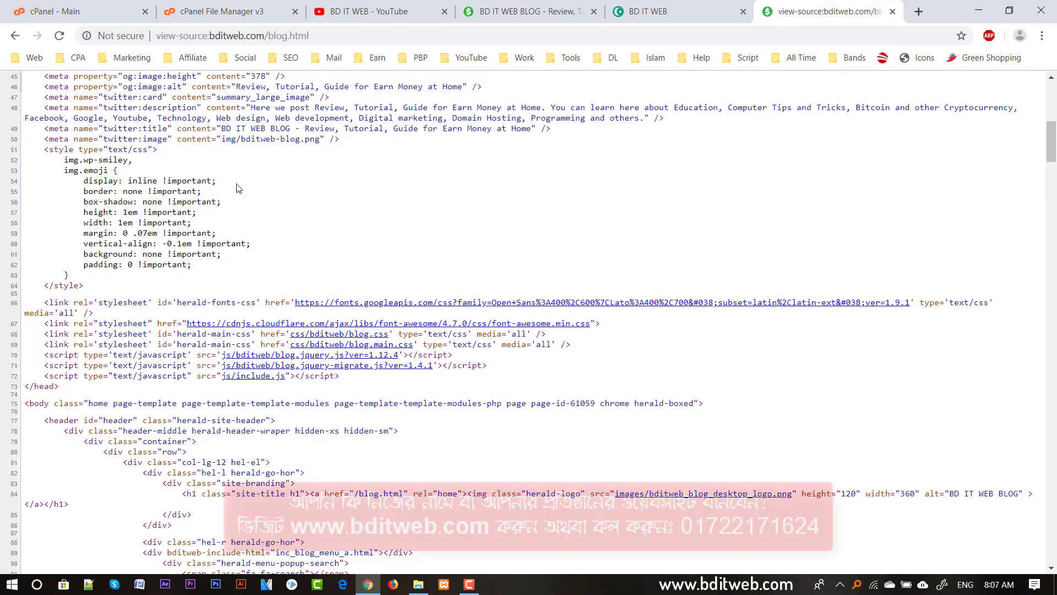
scroll(244, 265, up, 9)
scroll(244, 264, down, 9)
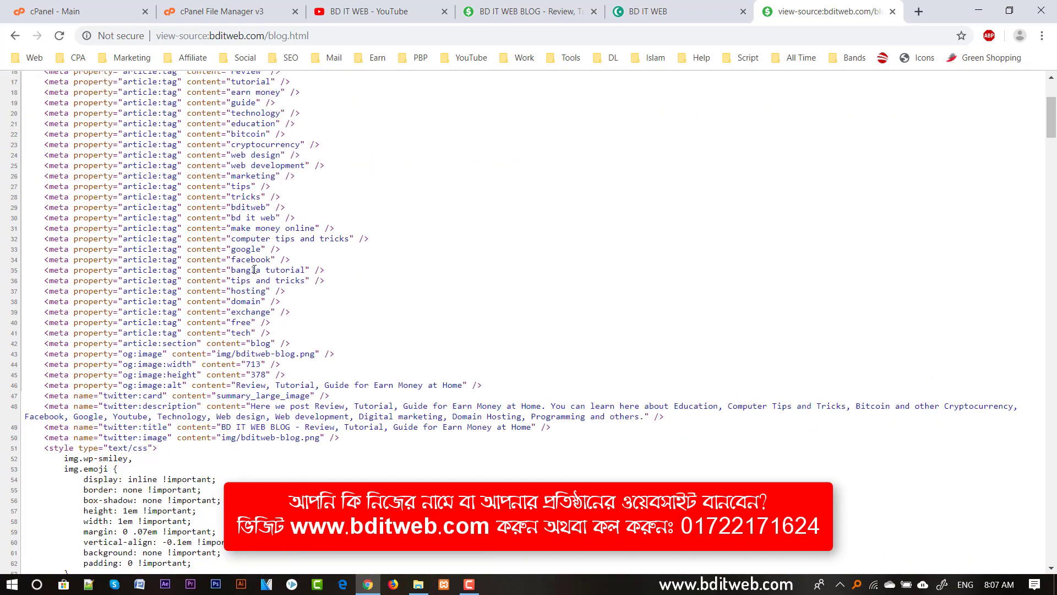
scroll(488, 348, down, 1)
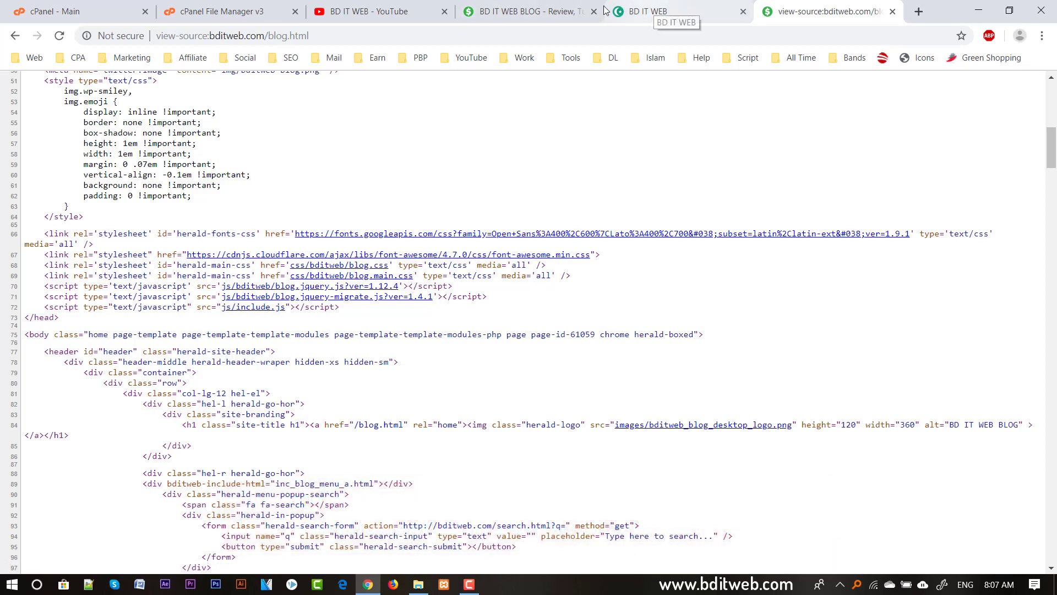
- Review the cPanel security tools, the website's home page, and the image and stylesheet links in the blog.html source
click(77, 11)
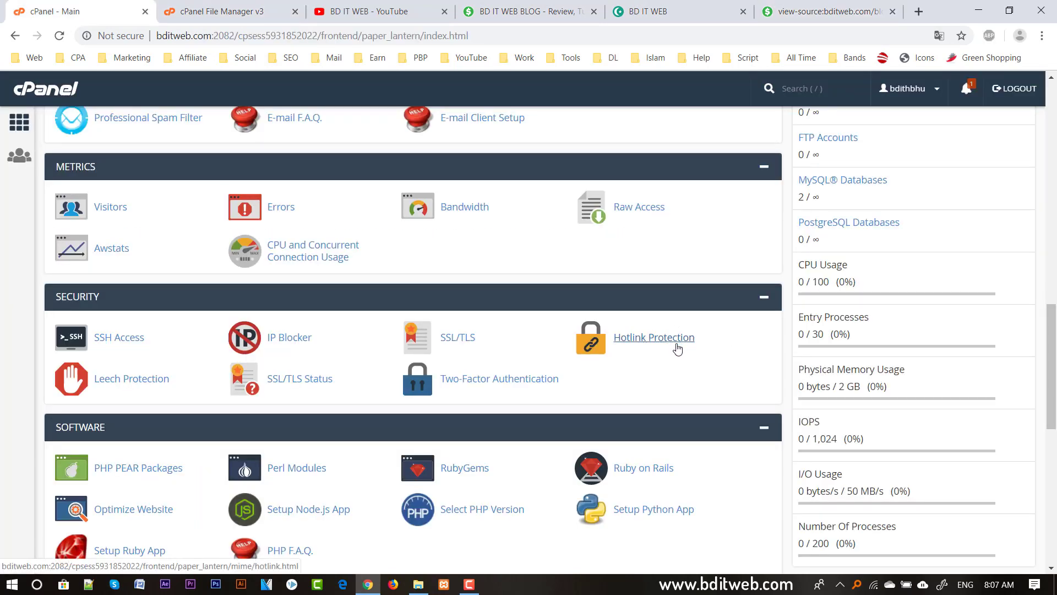
click(789, 15)
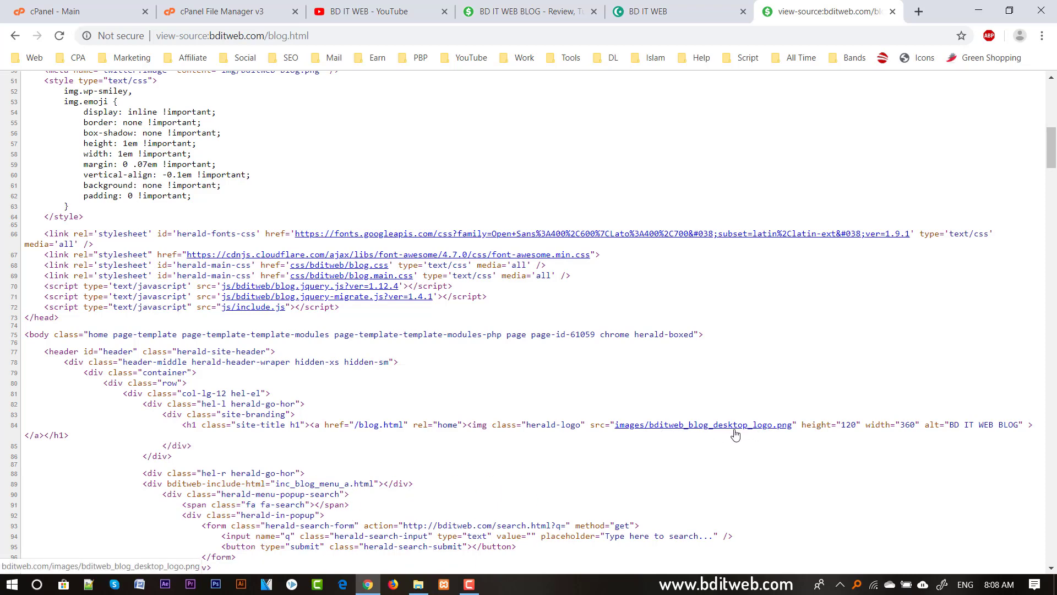
click(674, 20)
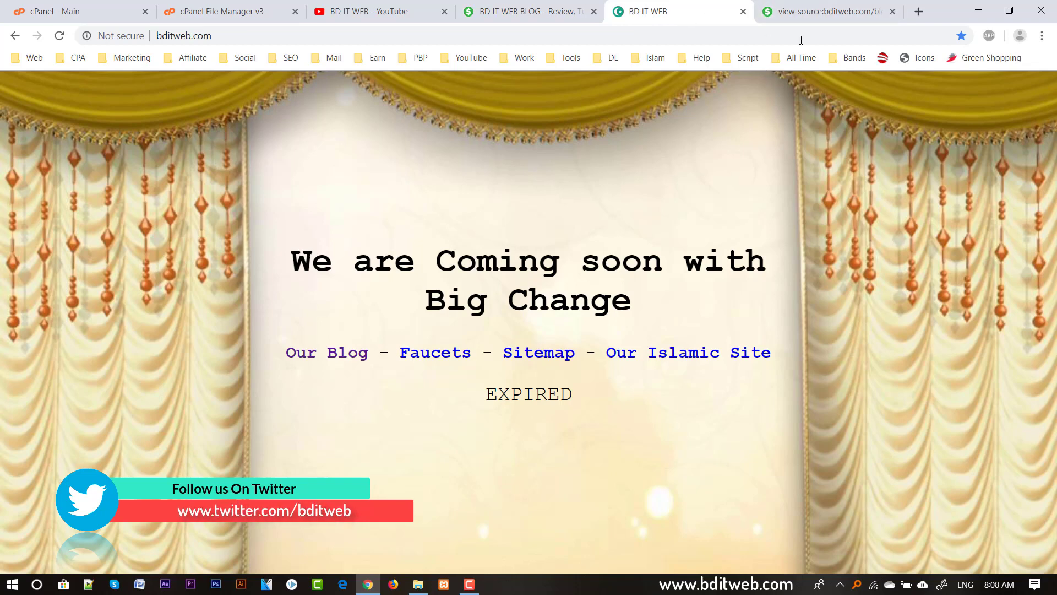
right_click(667, 164)
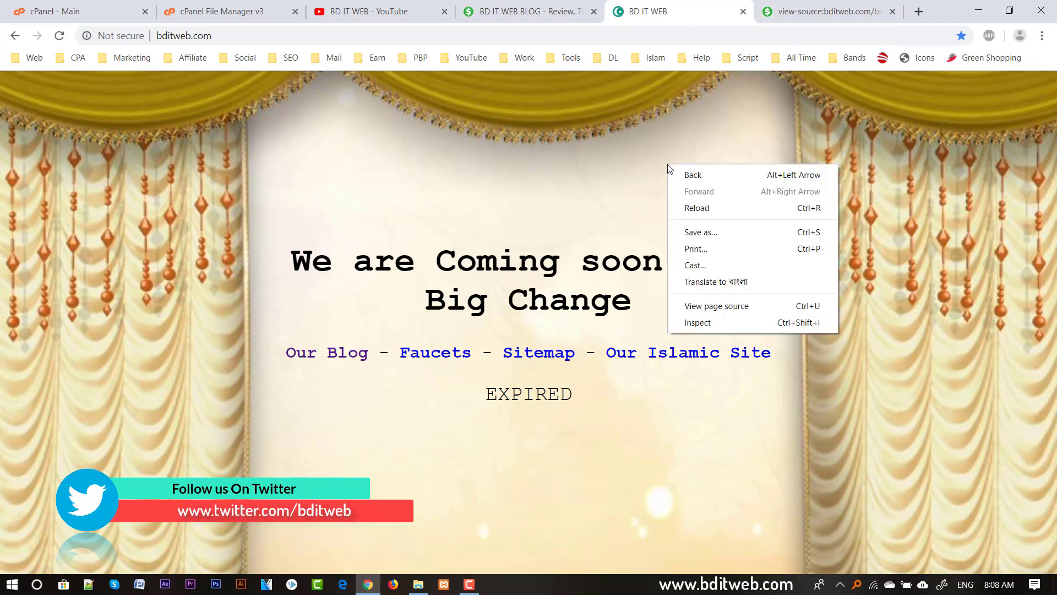
click(715, 310)
click(761, 13)
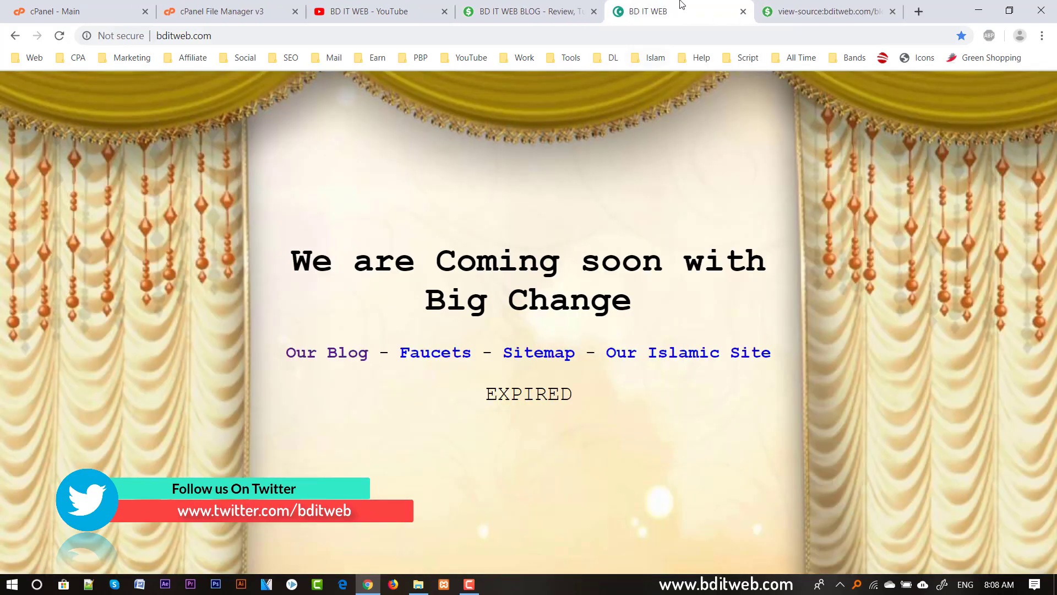
click(796, 8)
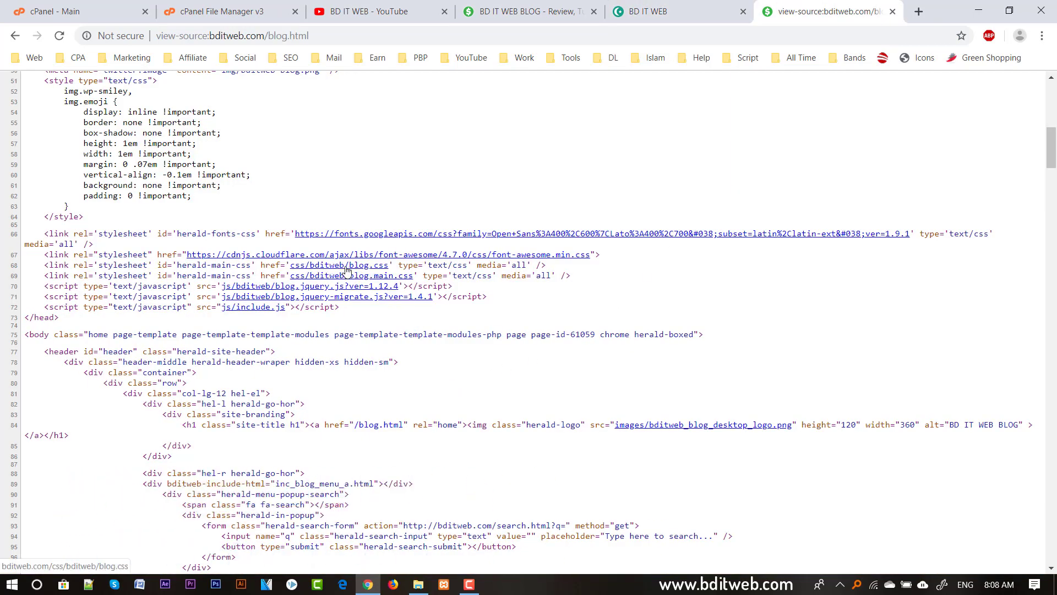
- Open the css/bditweb/blog.css stylesheet linked in the source in a new tab and examine its code
right_click(381, 270)
click(383, 271)
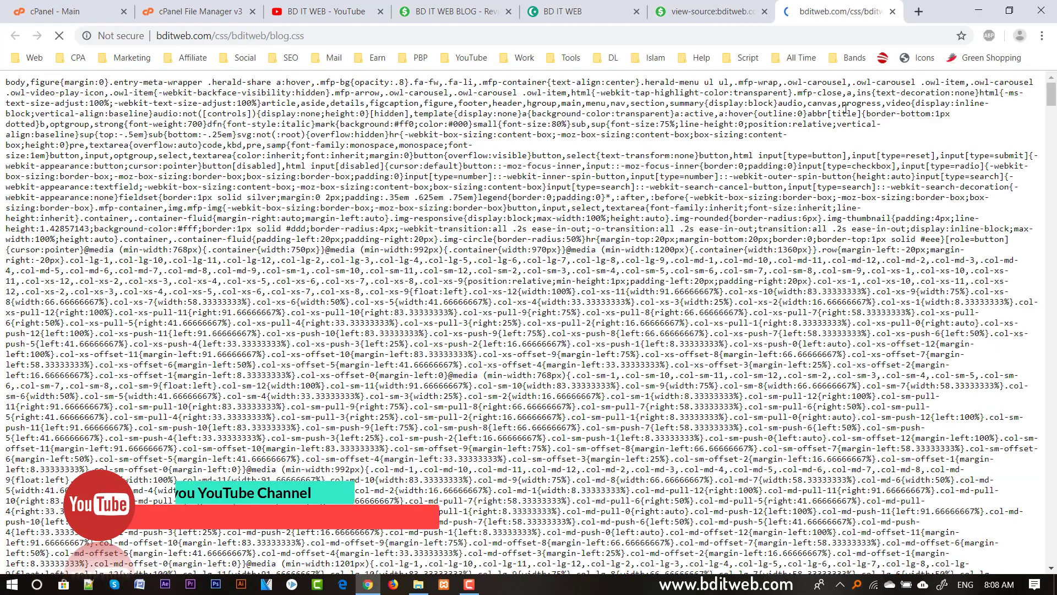
drag(1051, 94, 678, 30)
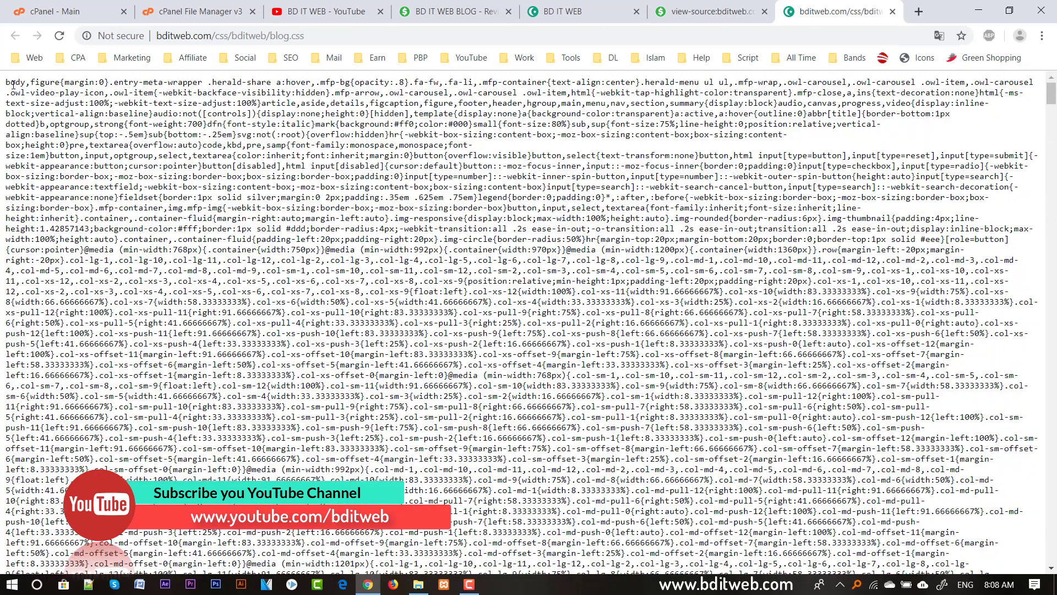
drag(75, 156, 409, 250)
drag(439, 281, 491, 406)
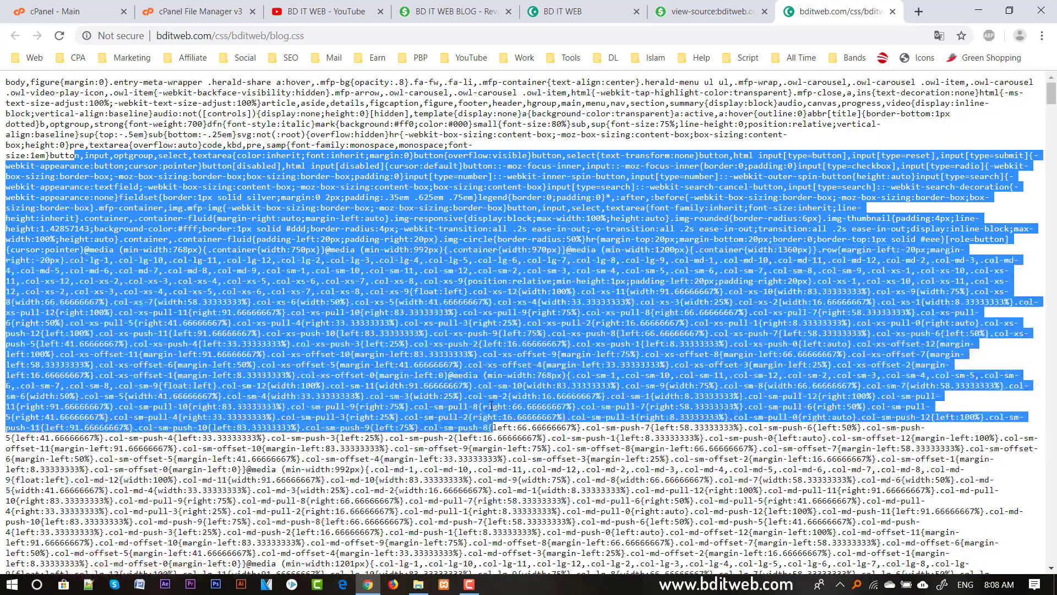
key(ctrl+a)
click(417, 264)
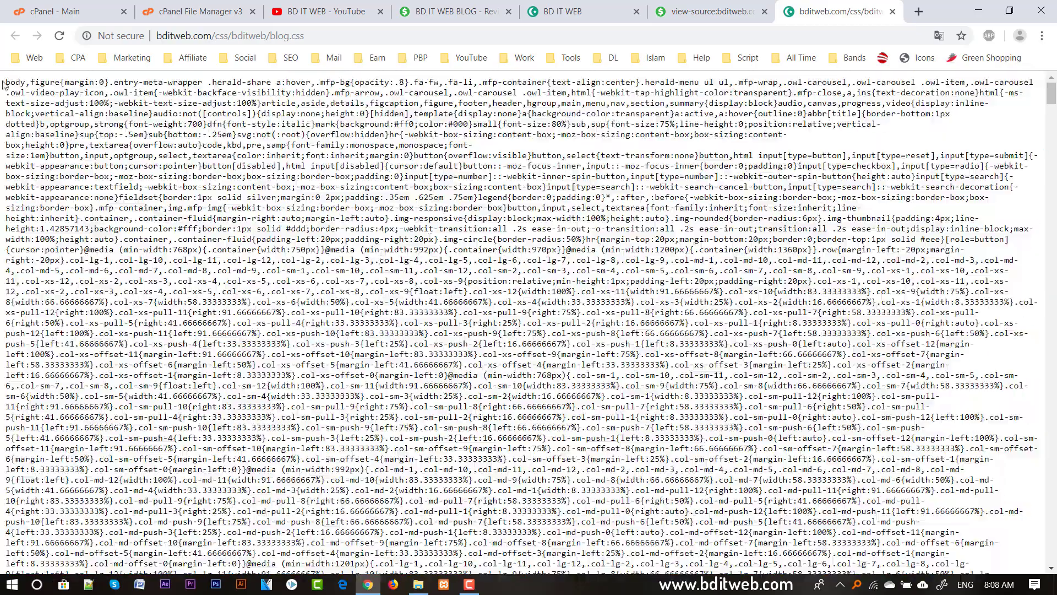
drag(3, 83, 826, 447)
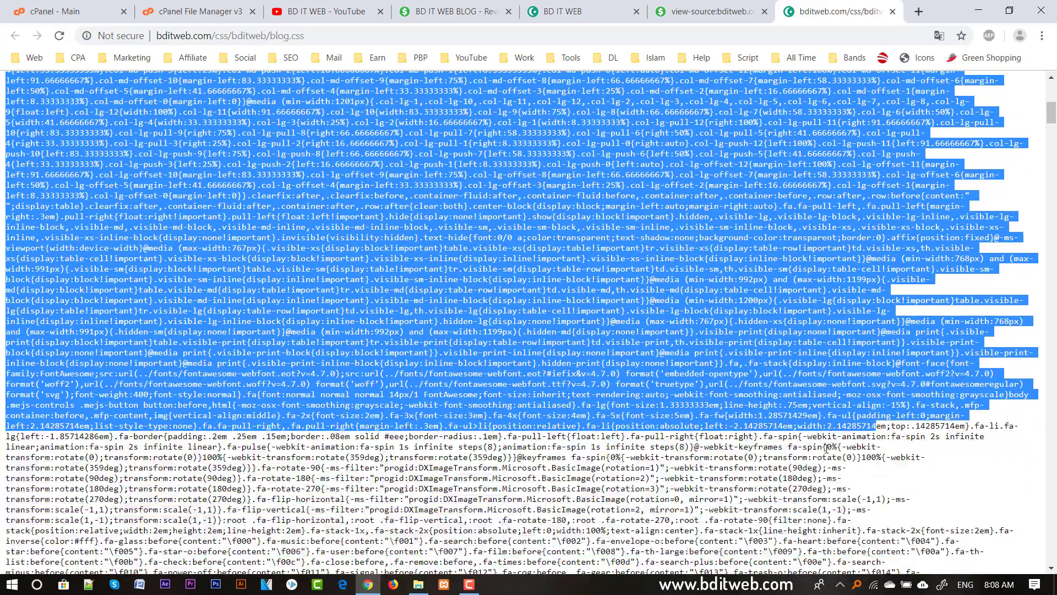
scroll(826, 448, up, 9)
triple_click(370, 104)
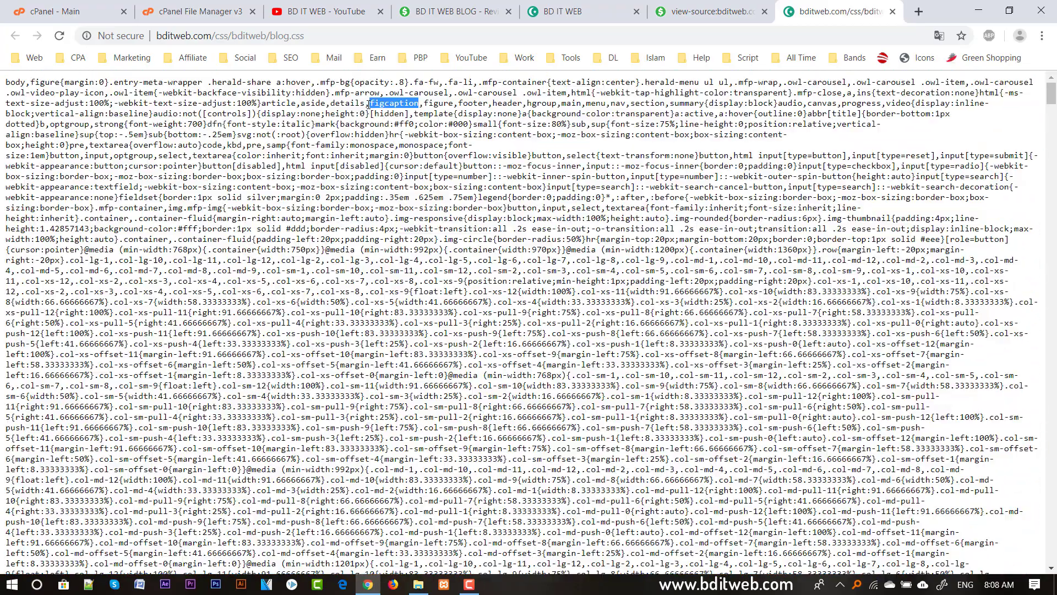
double_click(343, 146)
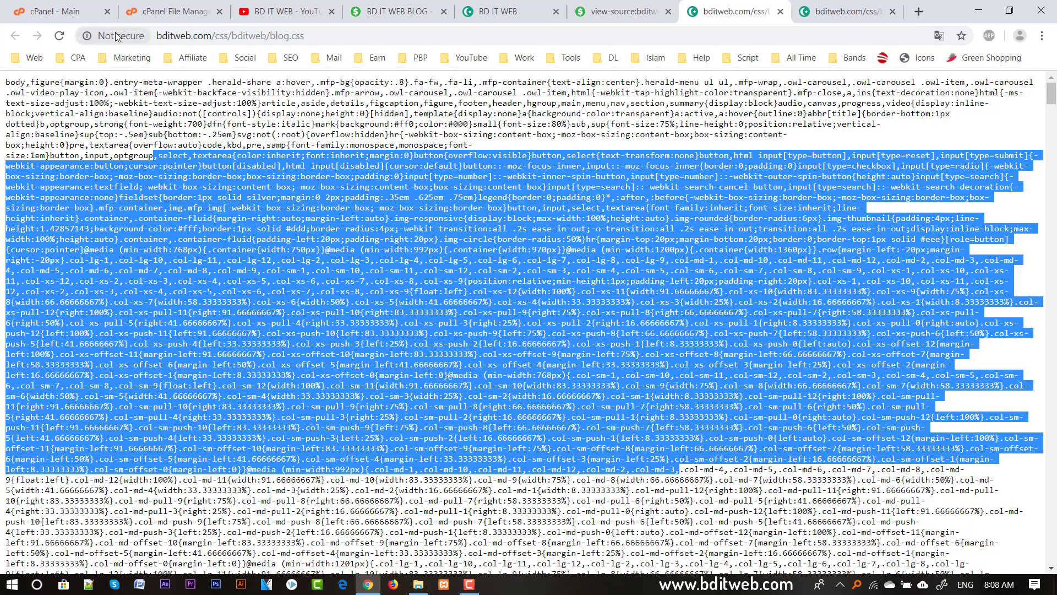
click(146, 12)
click(66, 11)
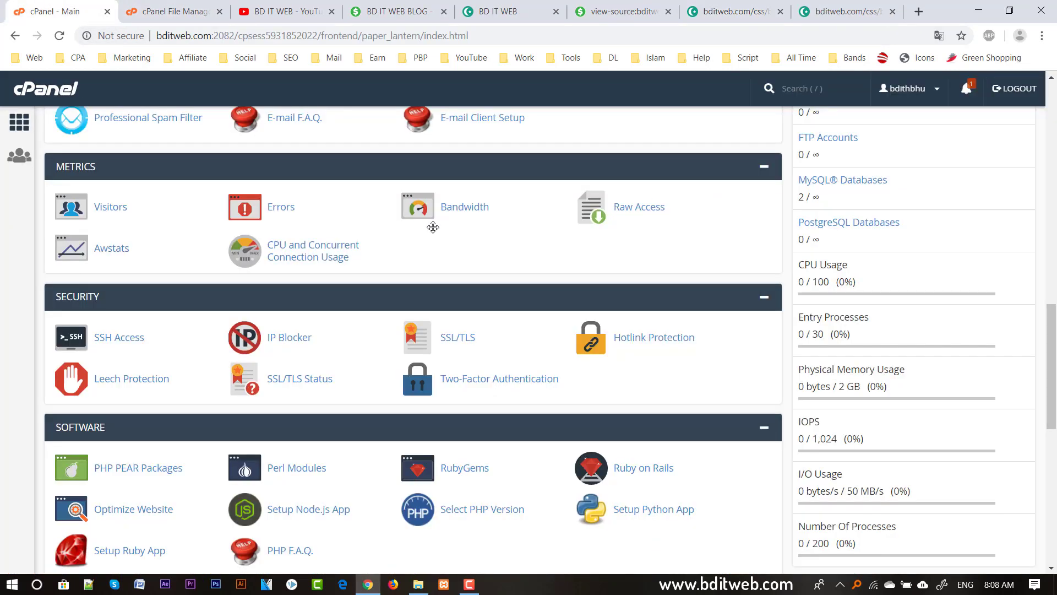
click(716, 12)
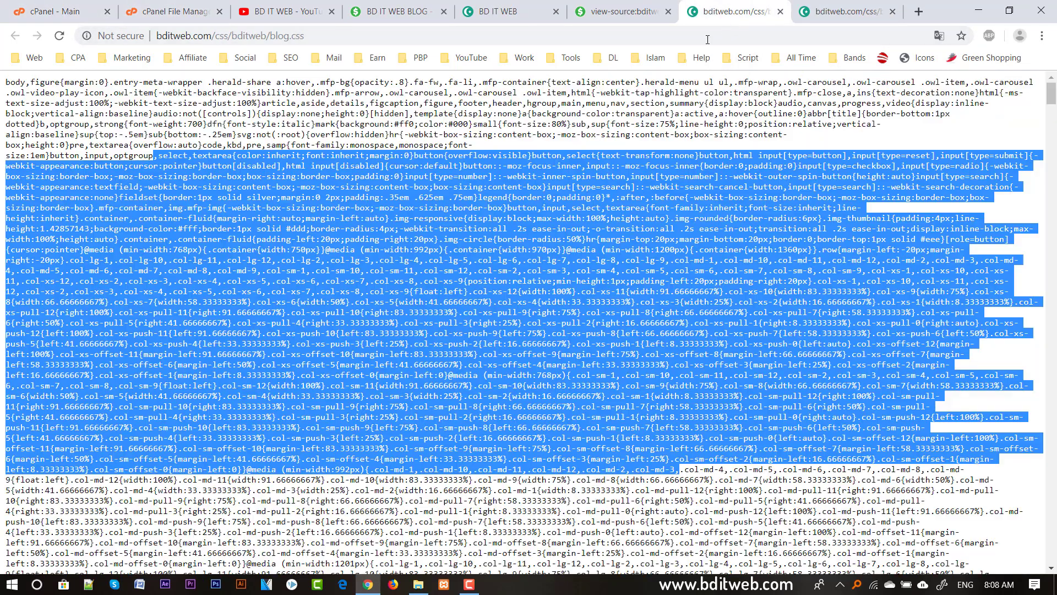
click(530, 146)
right_click(474, 119)
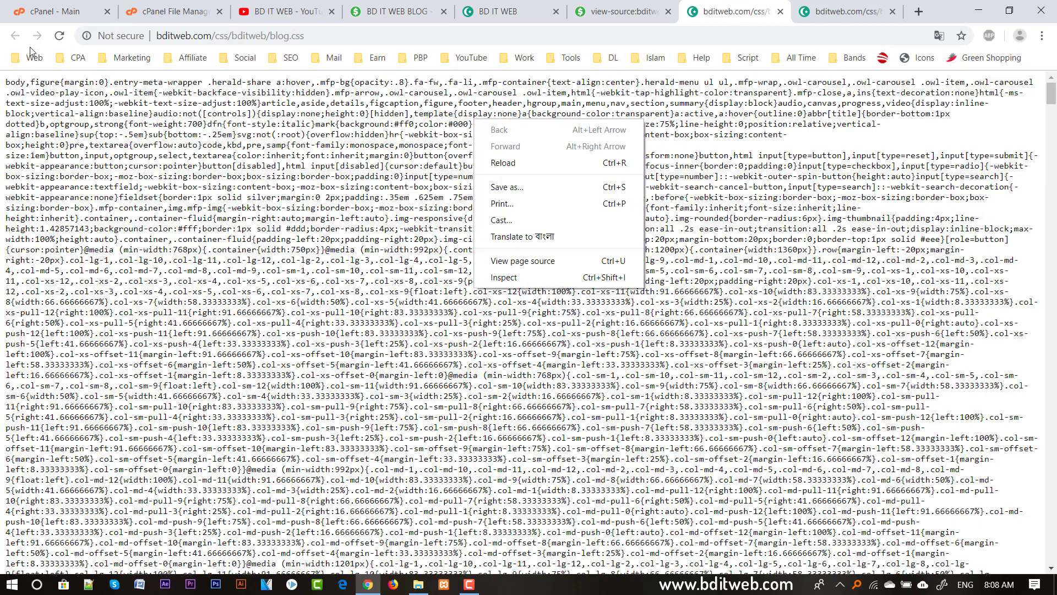
- Enable Hotlink Protection for the site in cPanel and return to its configuration page
click(44, 19)
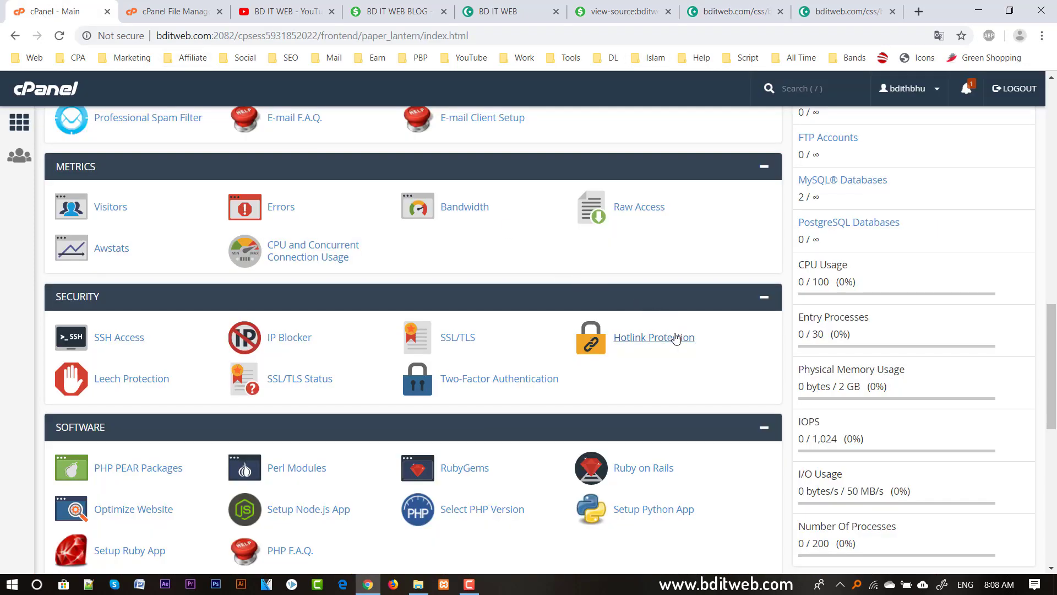
click(643, 346)
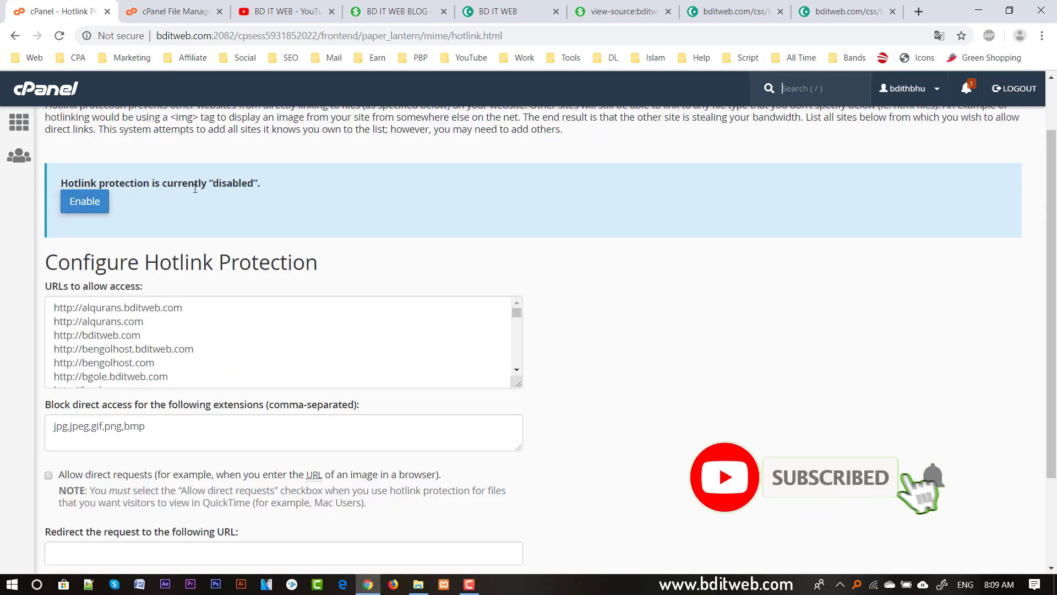
drag(209, 184, 261, 183)
click(246, 181)
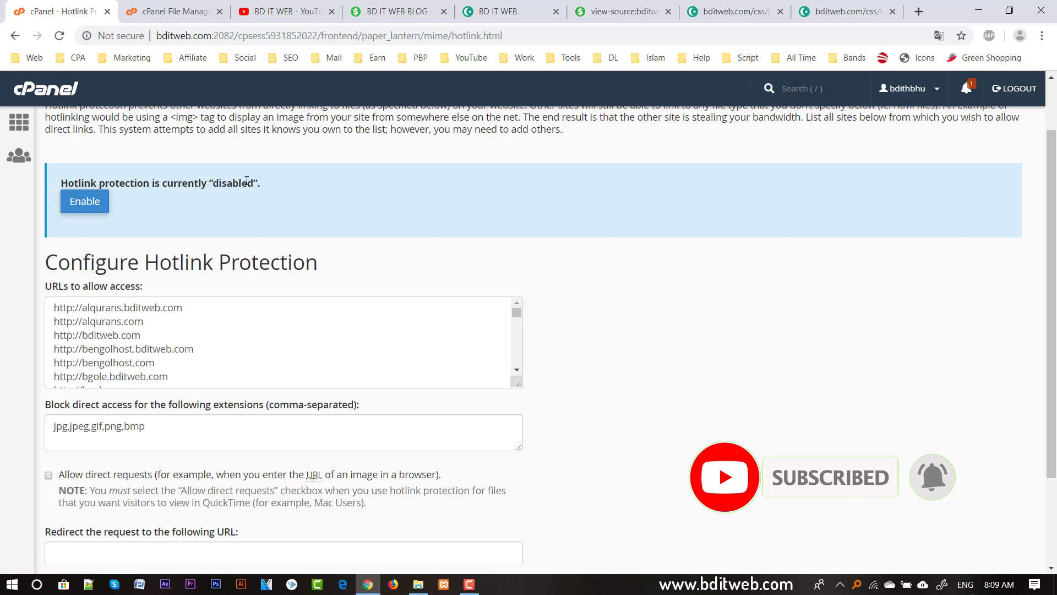
double_click(199, 184)
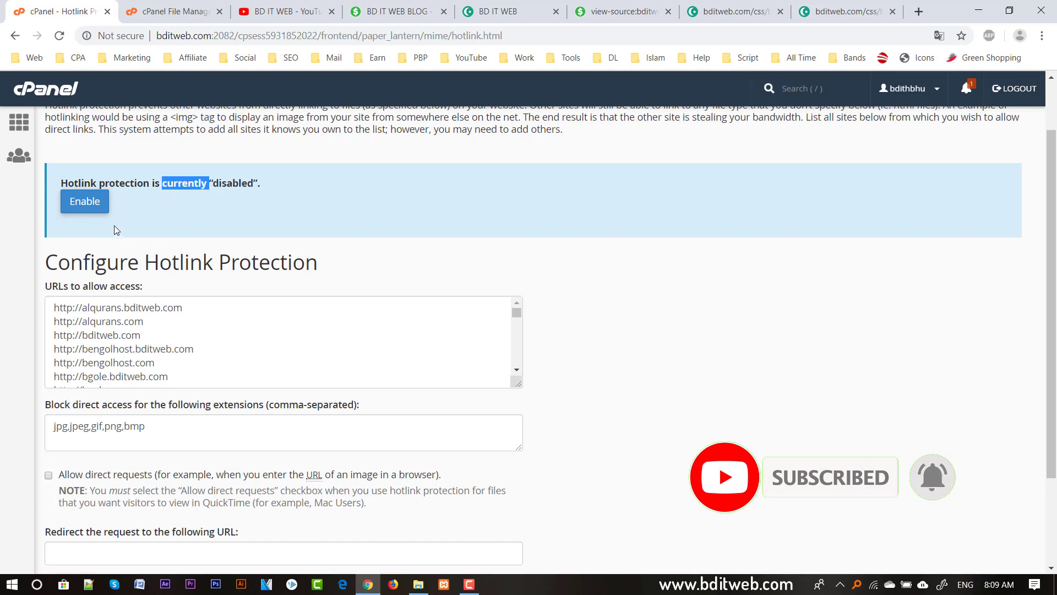
scroll(110, 235, up, 1)
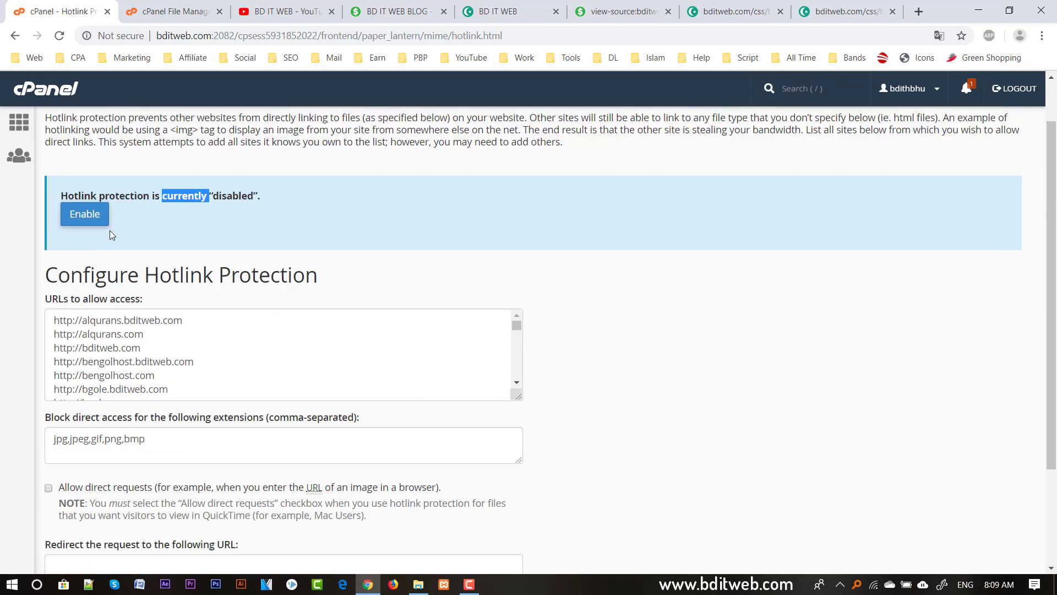
scroll(110, 235, up, 1)
click(103, 273)
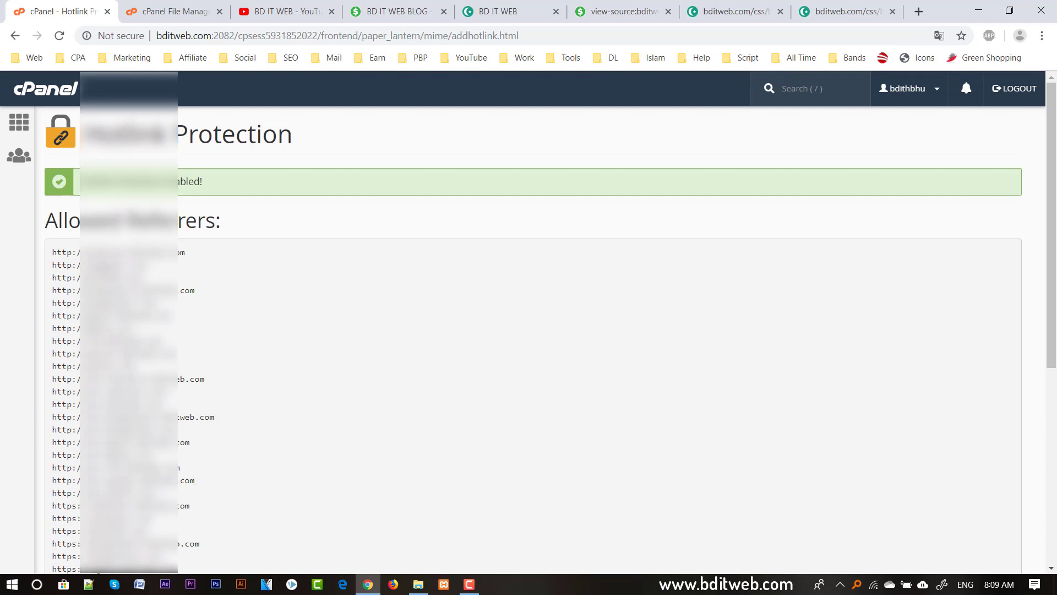
scroll(529, 385, down, 5)
click(549, 520)
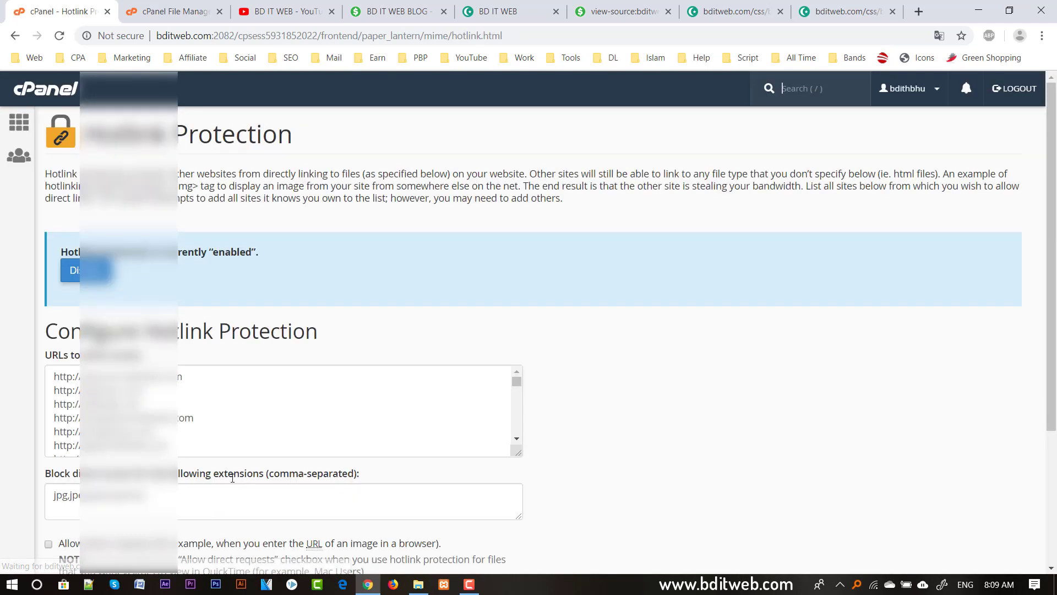
- Check the list of URLs allowed access and the current Hotlink Protection status
scroll(266, 411, down, 5)
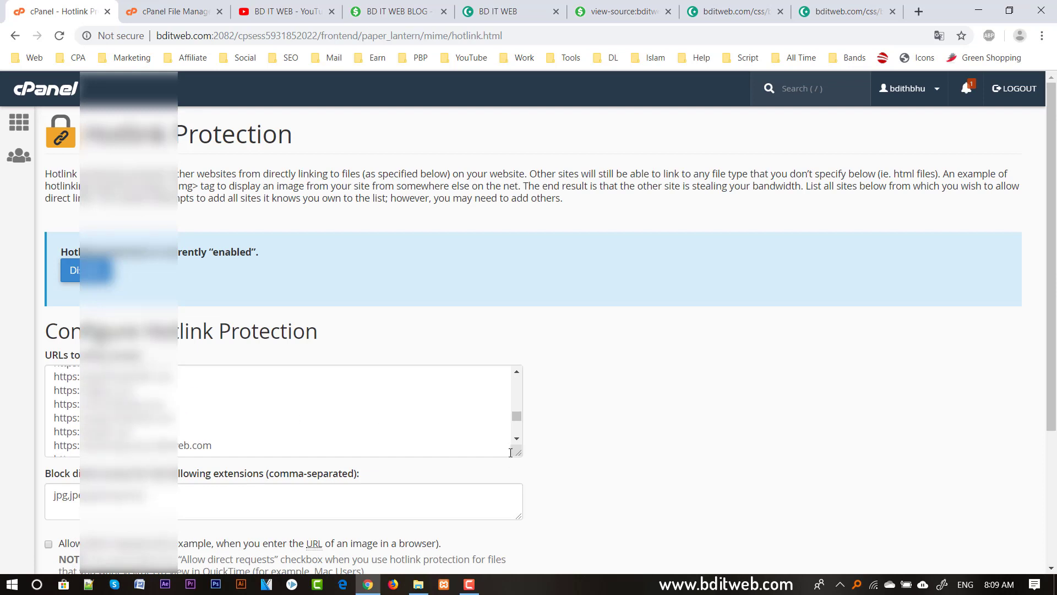
scroll(293, 424, up, 5)
click(196, 406)
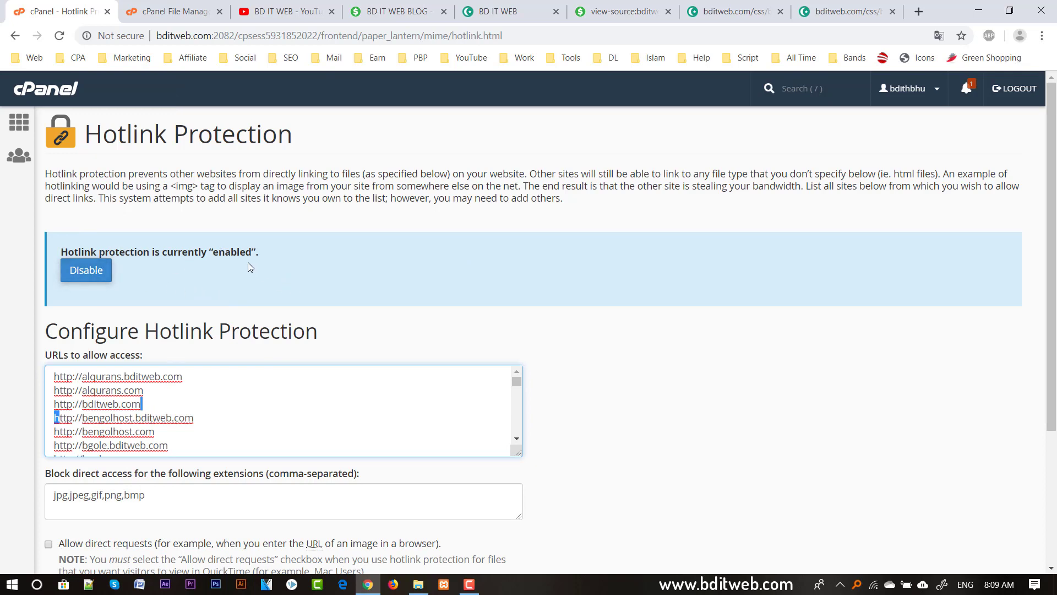
double_click(234, 251)
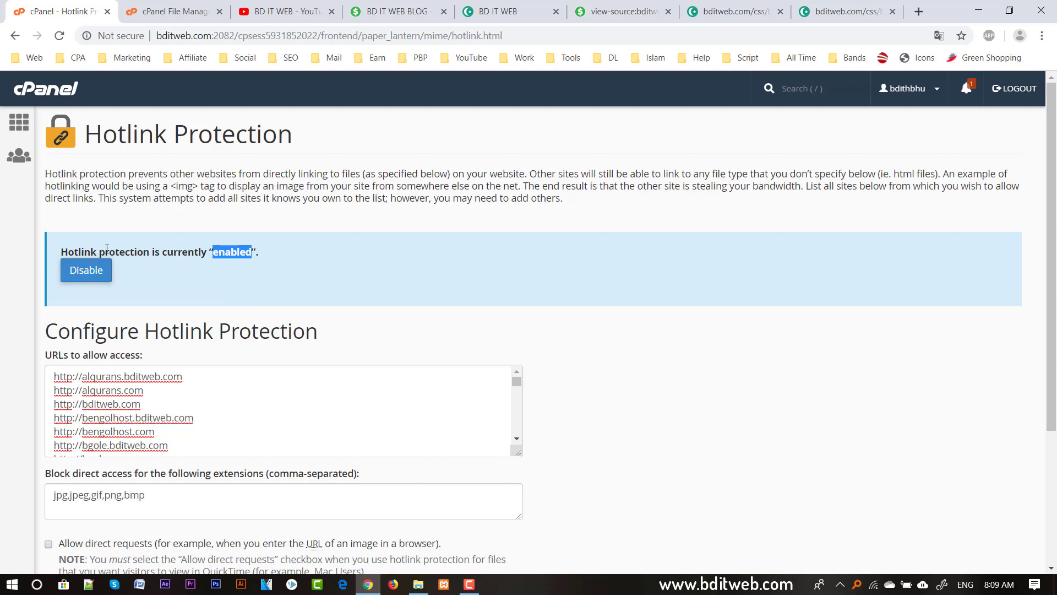
triple_click(234, 253)
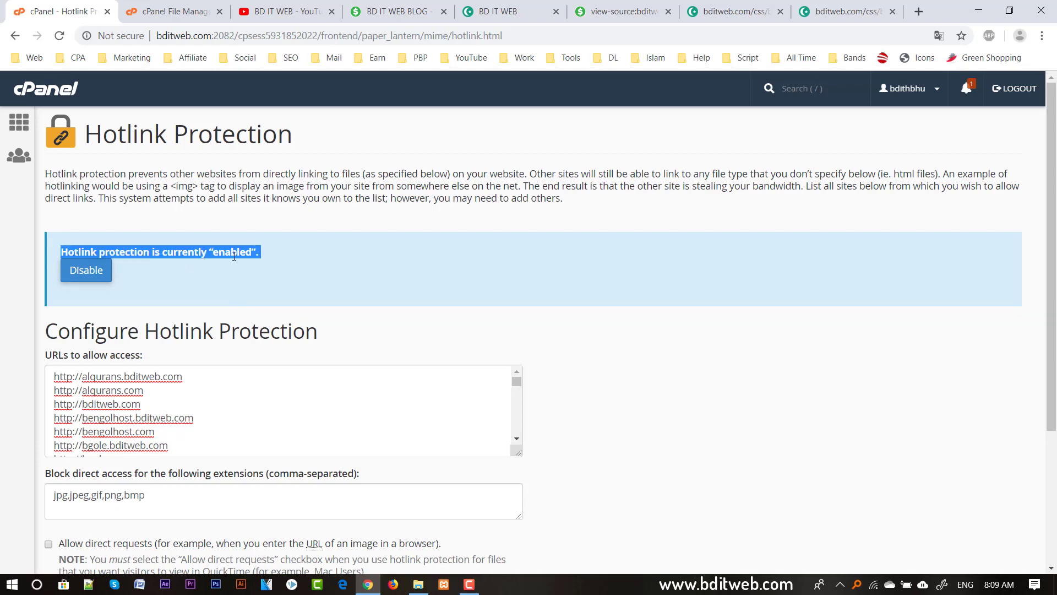
- Examine the alqurans.bditweb.com and alqurans.com entries in the list of URLs allowed access
scroll(187, 311, down, 1)
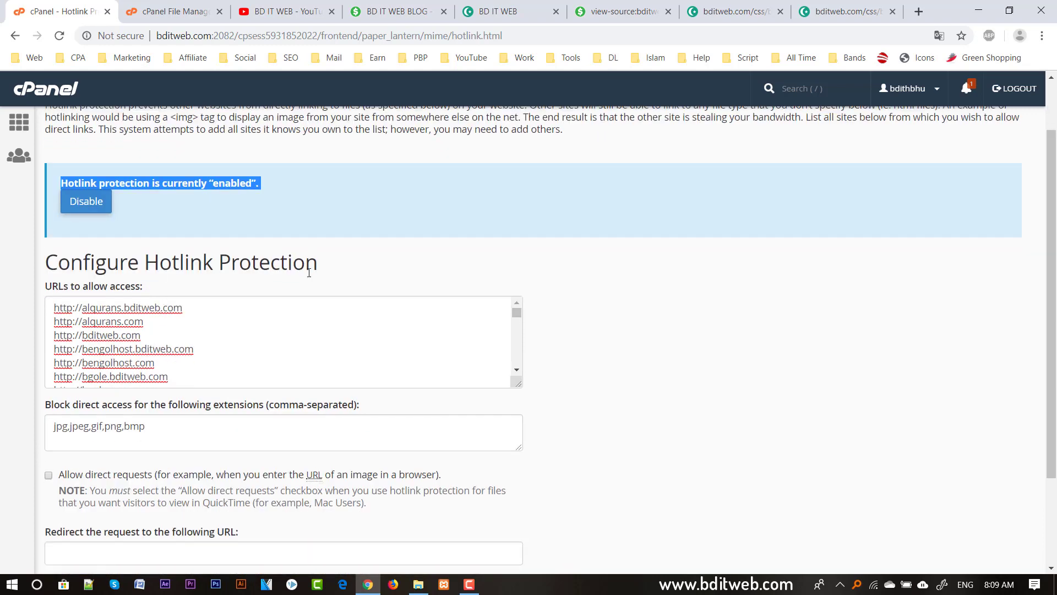
click(203, 349)
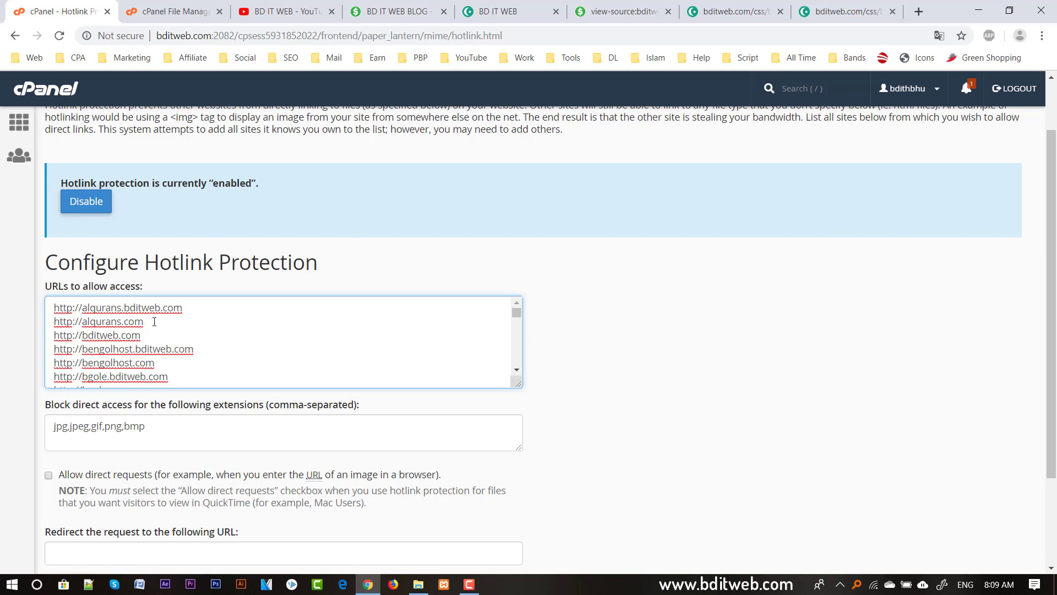
double_click(179, 308)
click(143, 325)
drag(169, 325, 41, 331)
right_click(42, 331)
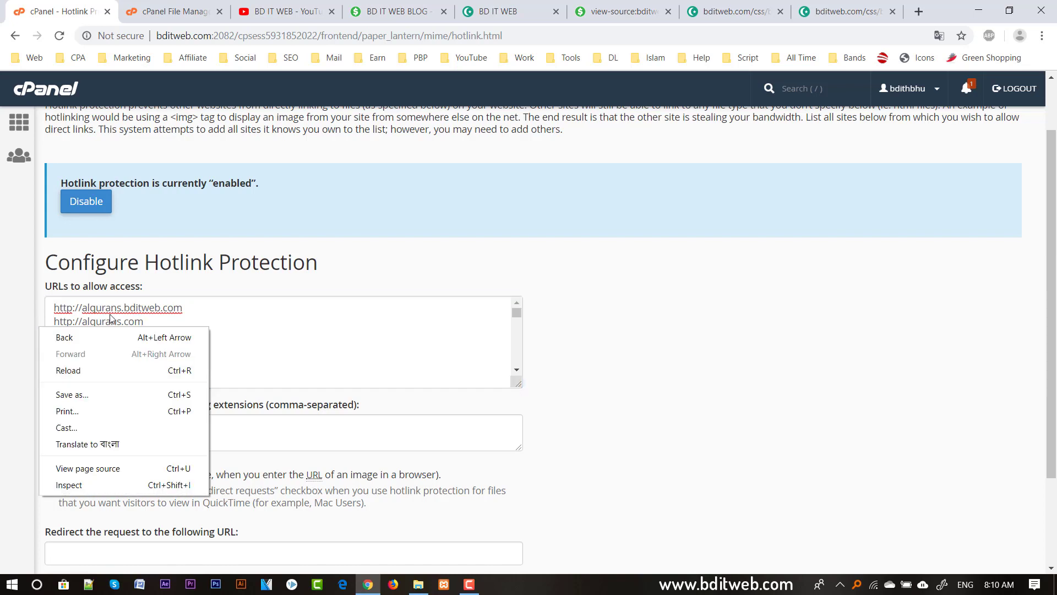
click(110, 307)
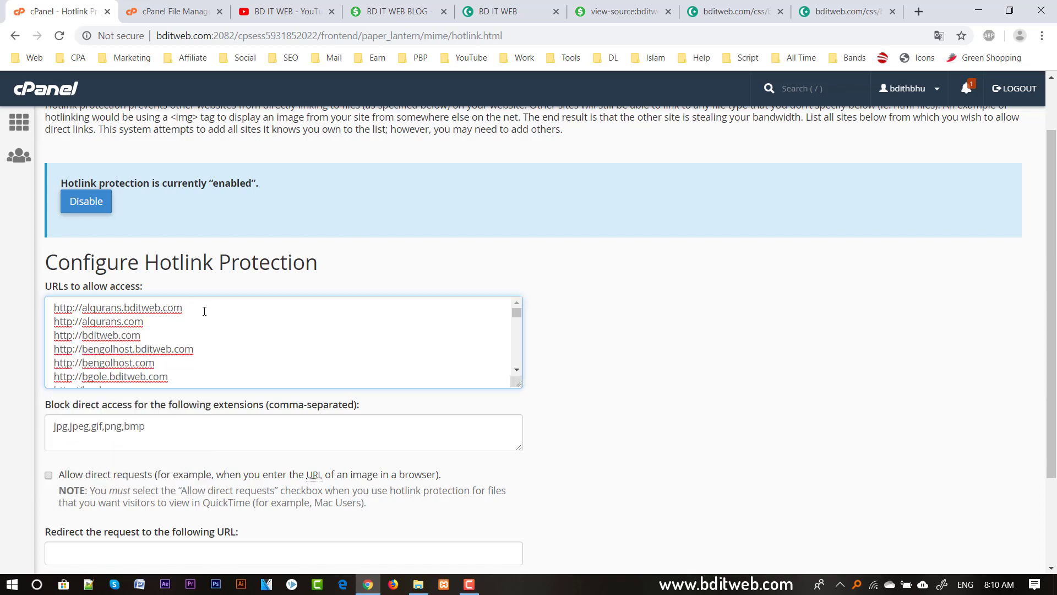
triple_click(168, 348)
click(174, 334)
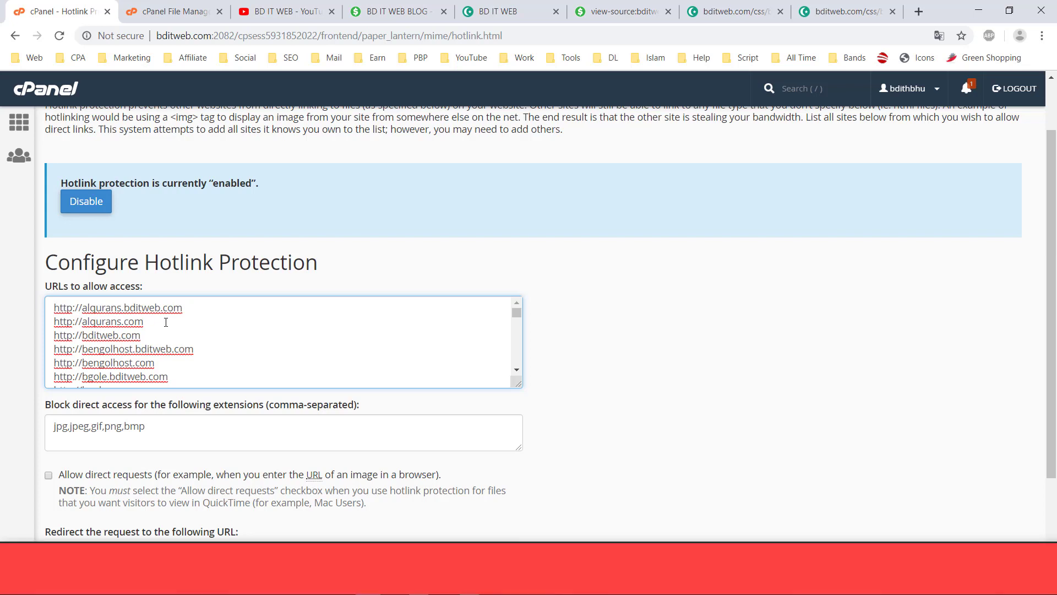
scroll(206, 363, down, 5)
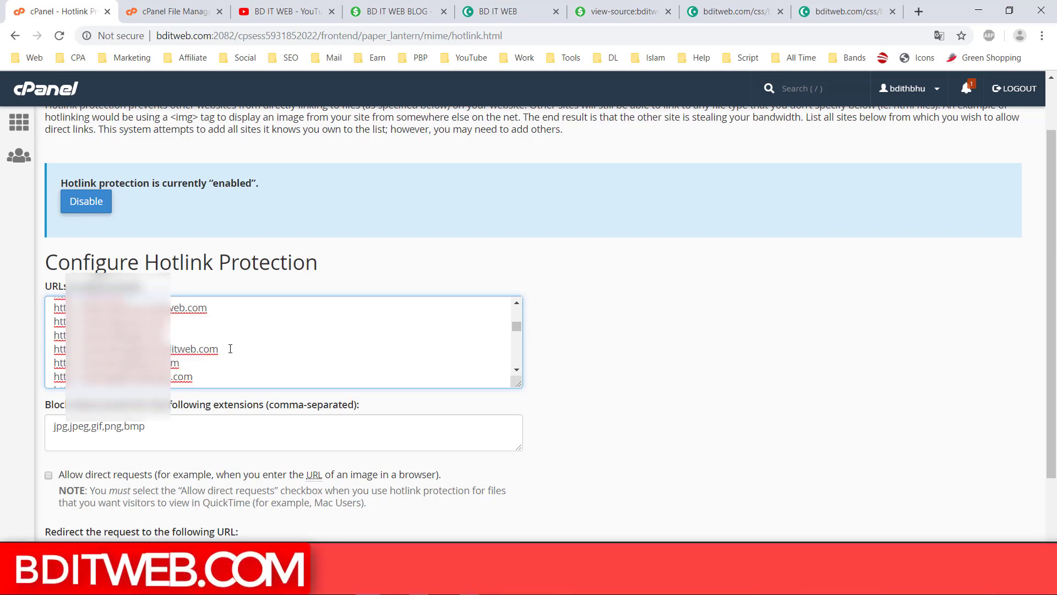
drag(220, 380, 3, 189)
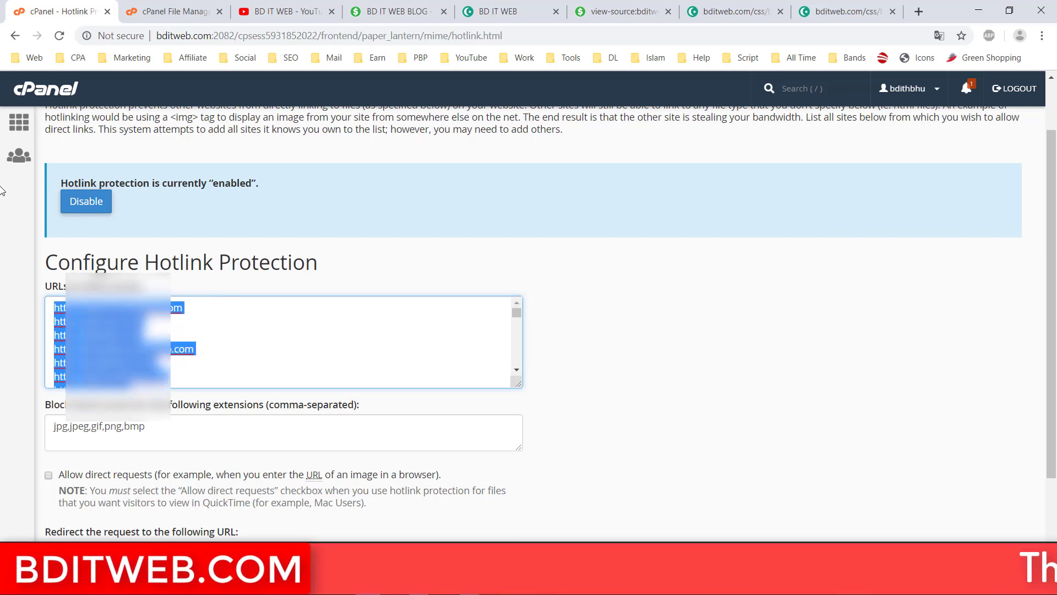
key(Delete)
key(ctrl+v)
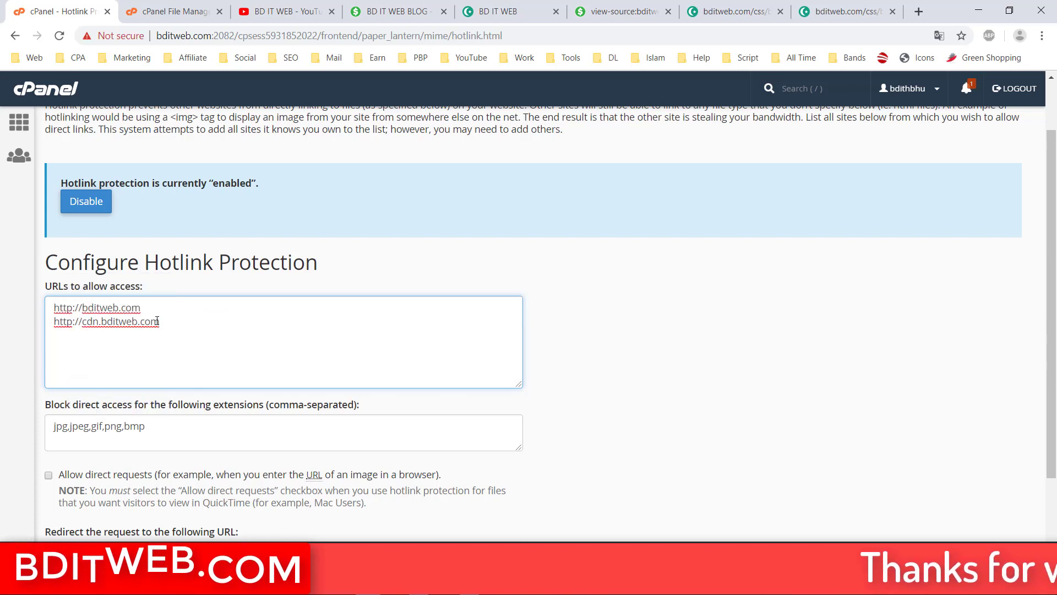
- Review the bditweb.com and cdn.bditweb.com entries in the list of URLs allowed access
double_click(102, 308)
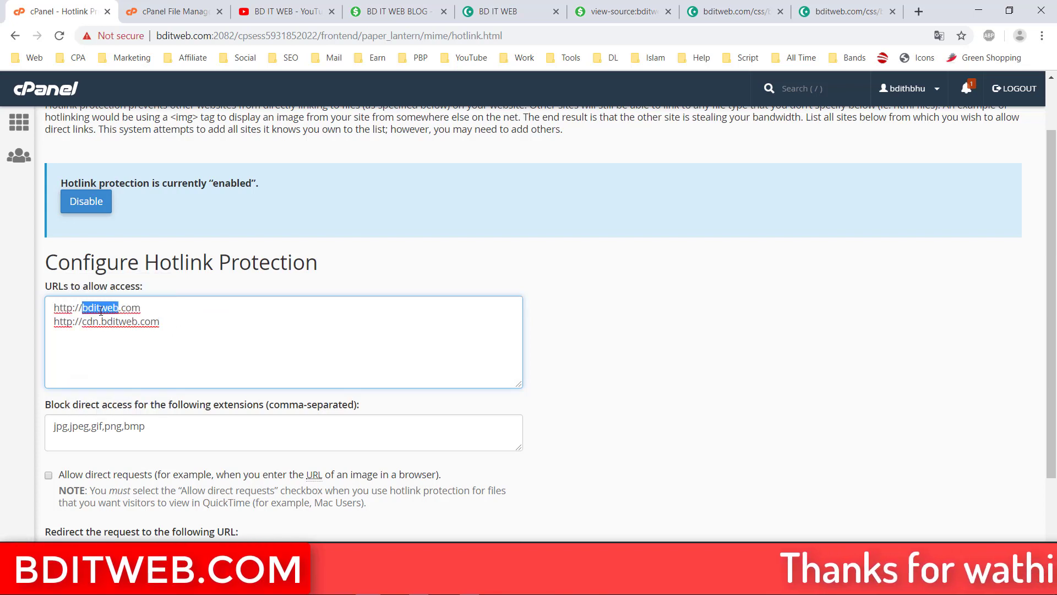
double_click(131, 307)
double_click(99, 310)
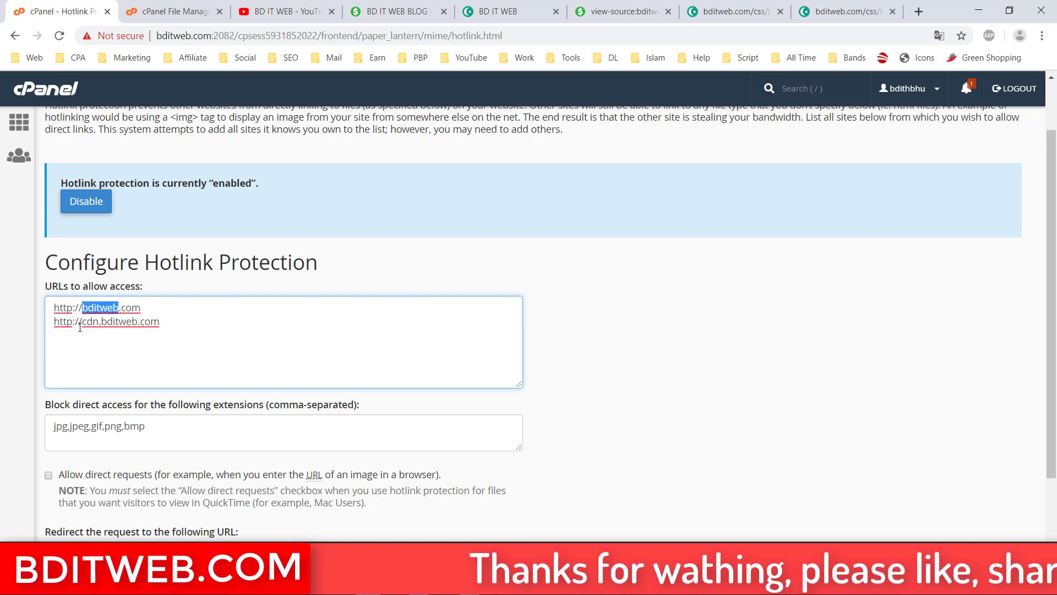
click(195, 320)
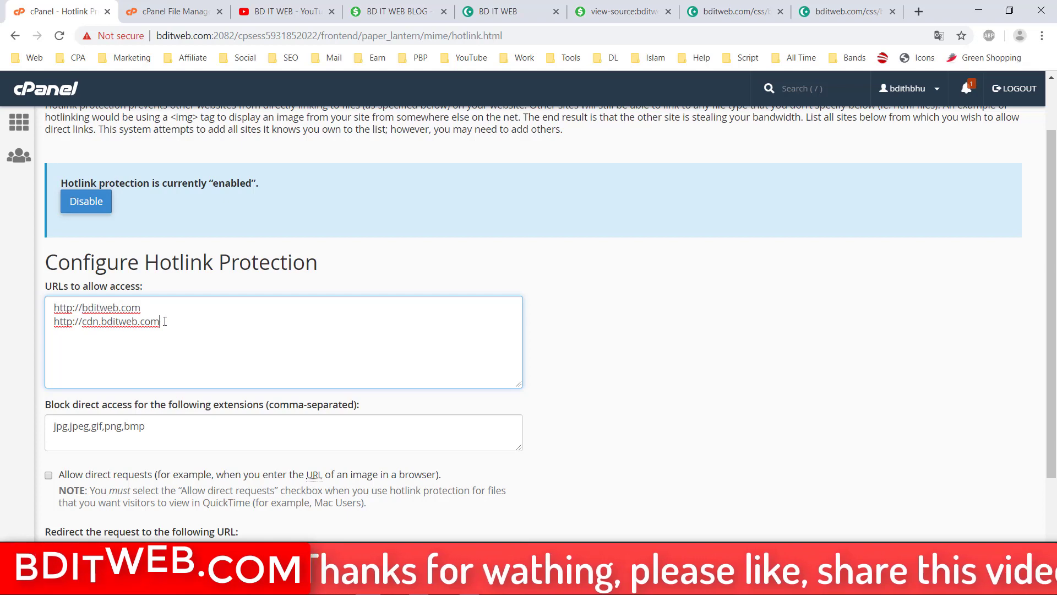
drag(195, 320, 47, 304)
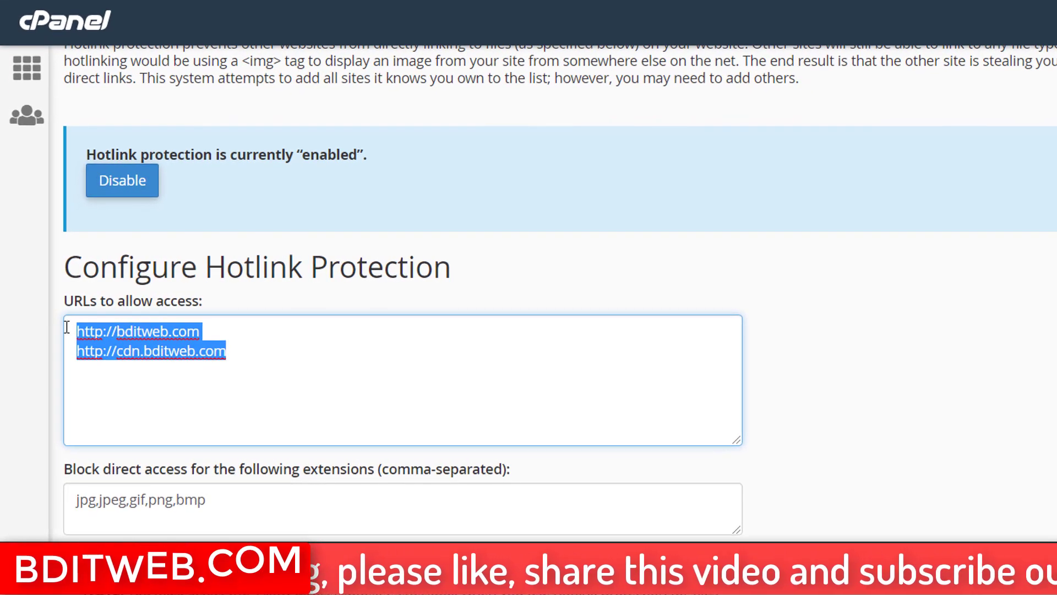
click(199, 351)
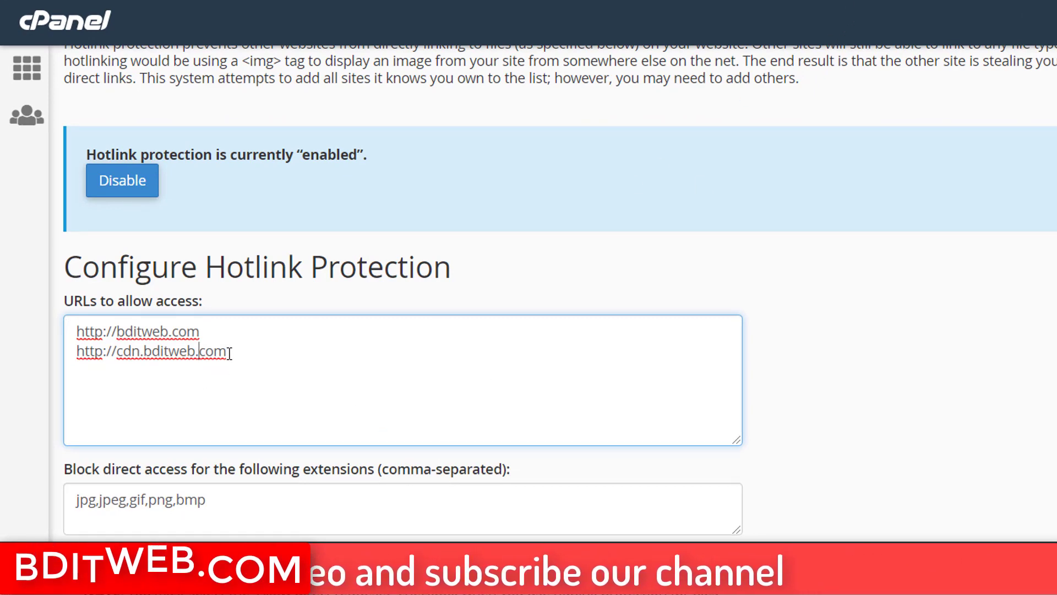
drag(226, 353, 38, 332)
- Check which file extensions are listed for blocking direct access
scroll(94, 434, down, 2)
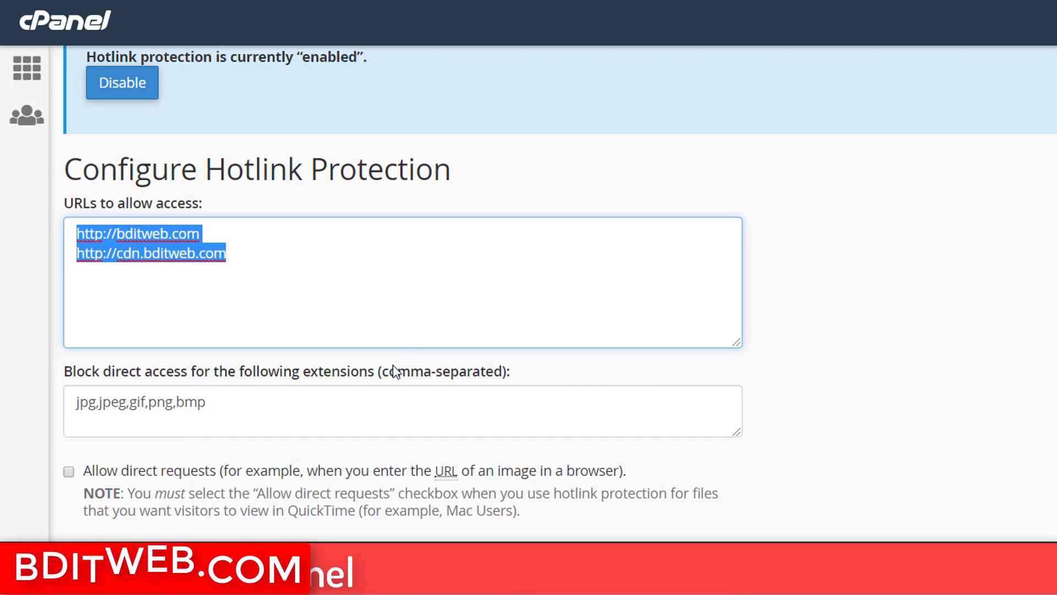
click(253, 411)
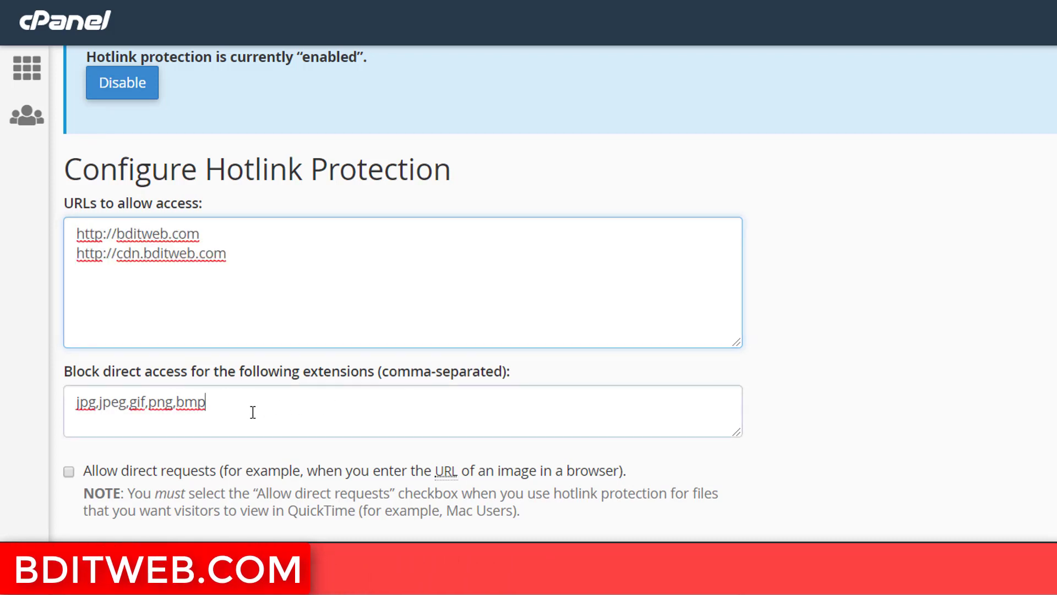
double_click(254, 411)
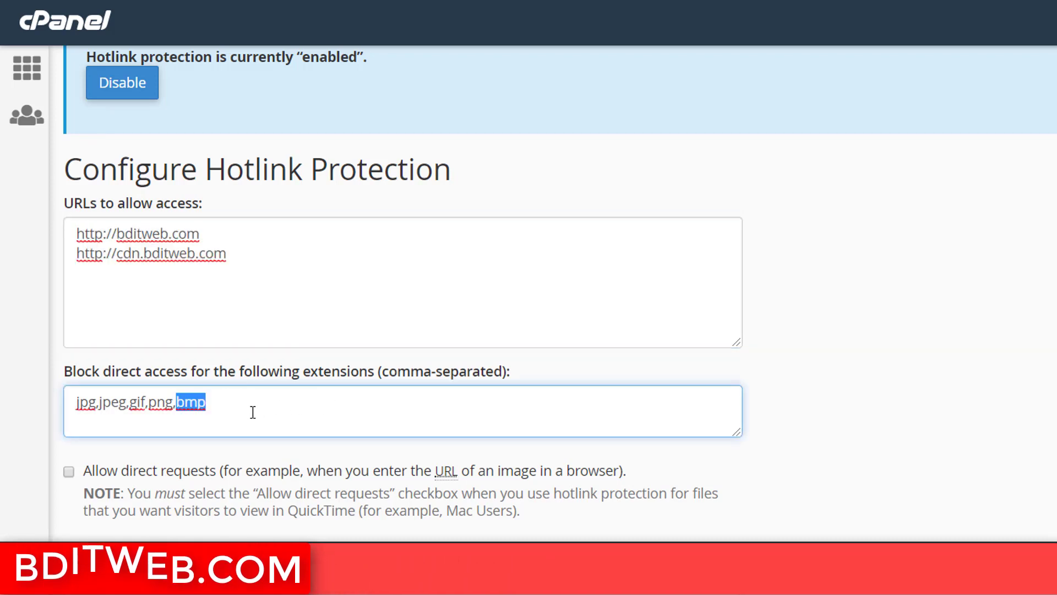
click(300, 403)
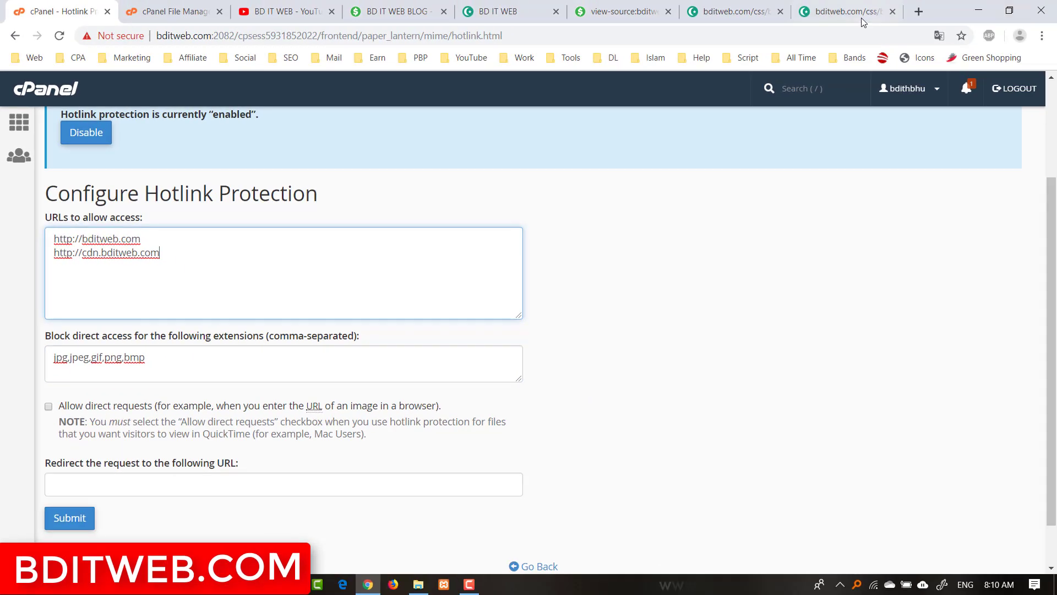
- Look at the open blog.css stylesheet and blog page source, then recheck the allowed URLs in the Hotlink Protection configuration
click(738, 12)
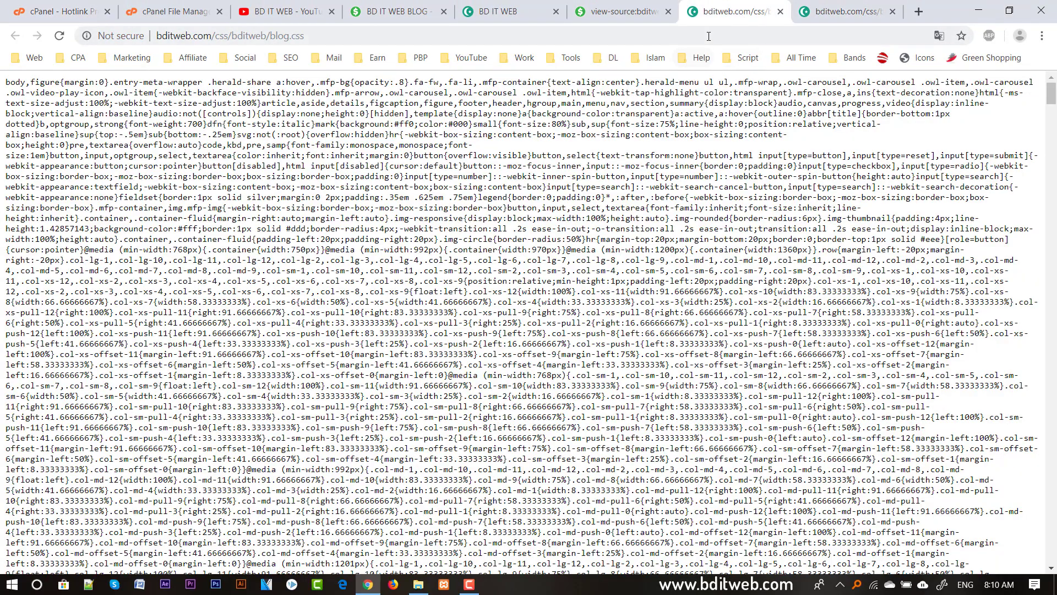
click(629, 12)
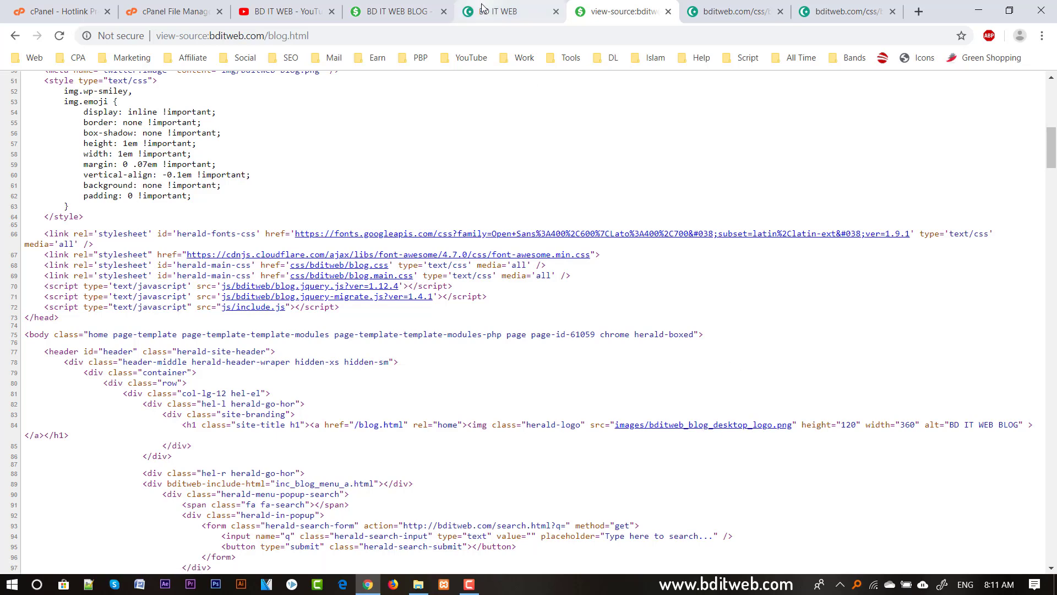
click(71, 6)
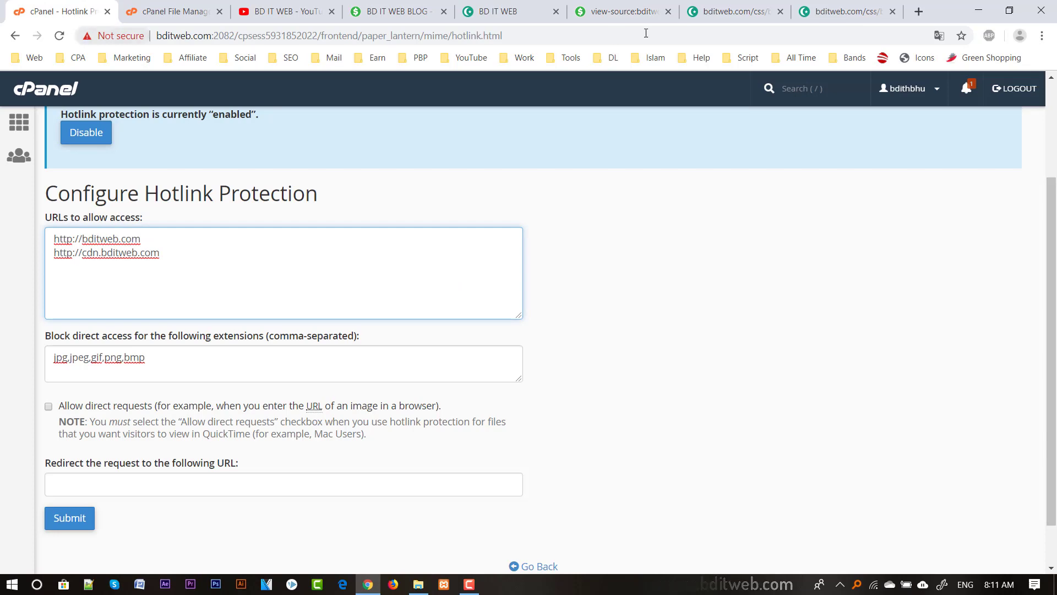
drag(175, 250, 54, 238)
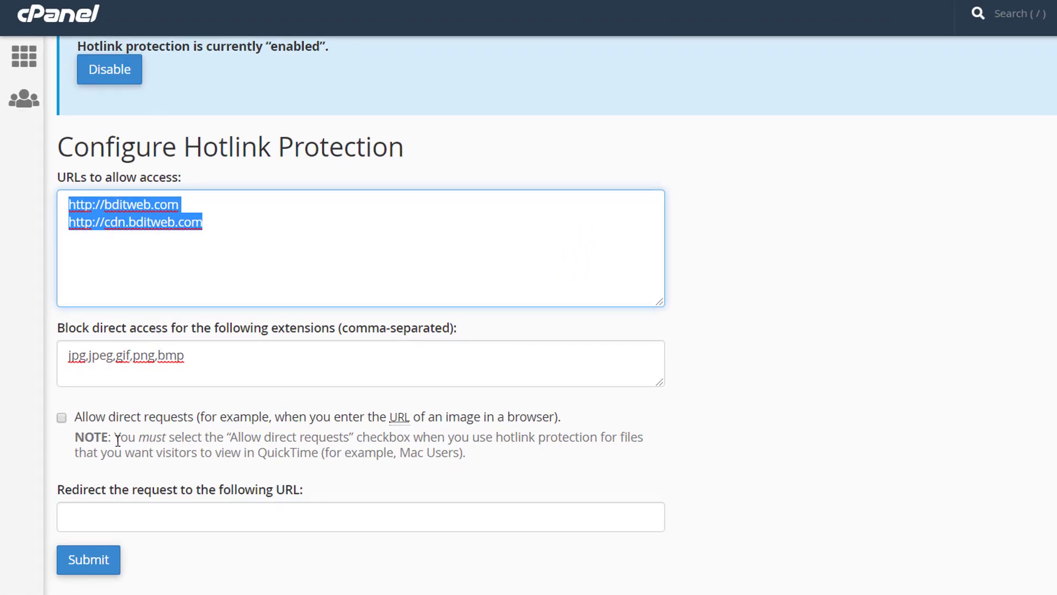
- Replace bmp with css,js in the list of extensions blocked from direct access
click(81, 359)
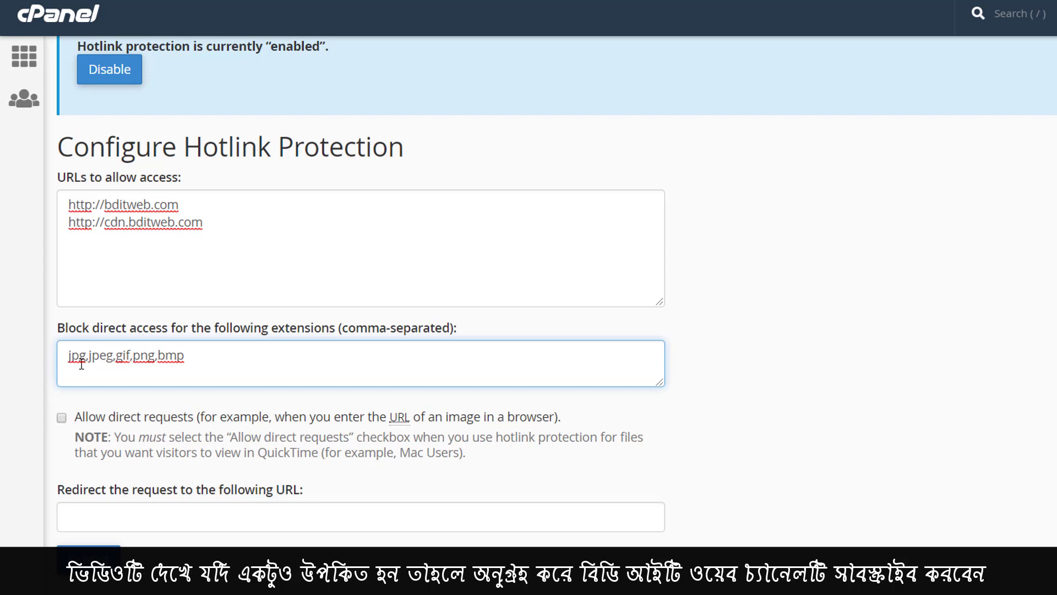
double_click(120, 358)
click(141, 358)
right_click(159, 356)
key(Escape)
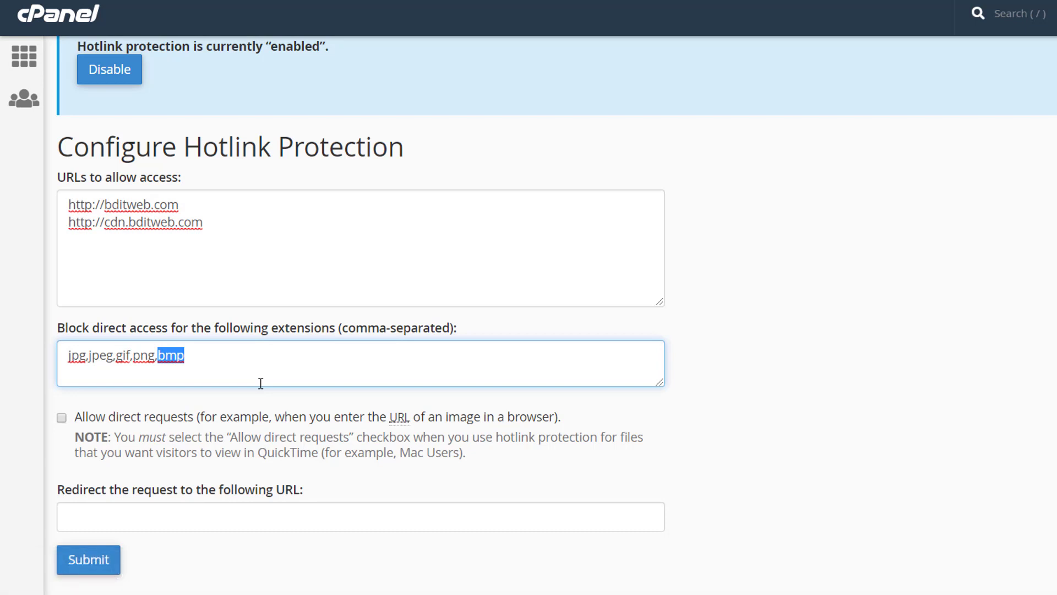
text(css,js)
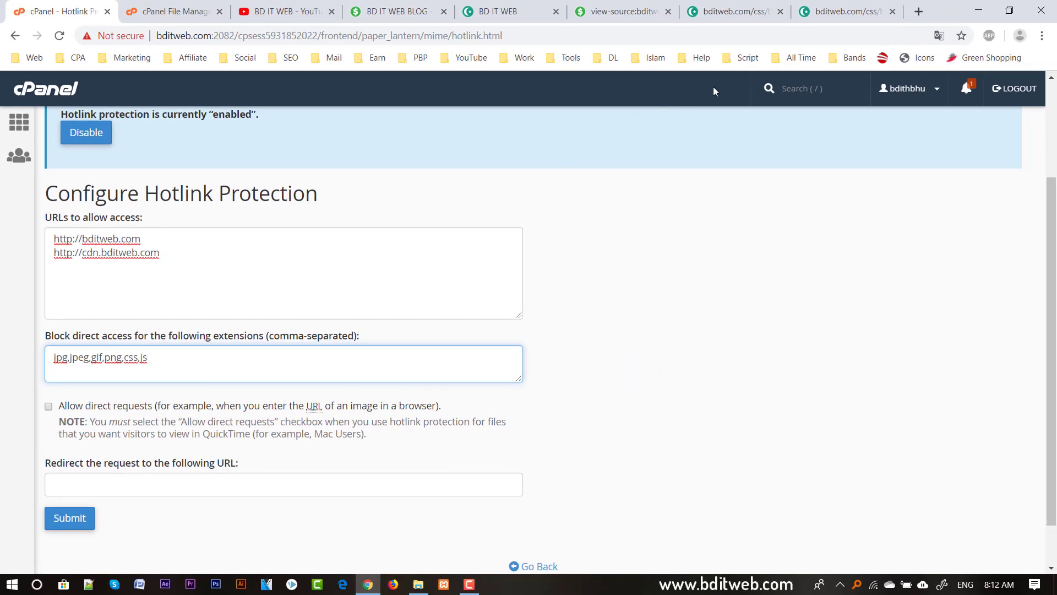
- Look through the open stylesheet, page source and BD IT WEB home page, and return to the Hotlink Protection configuration
click(741, 12)
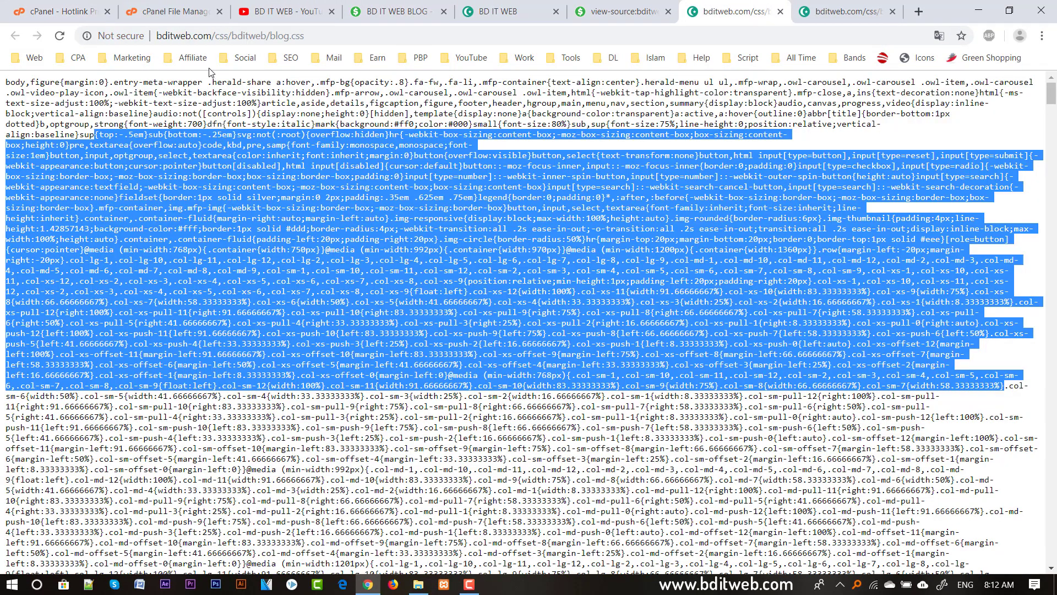
click(617, 11)
click(495, 11)
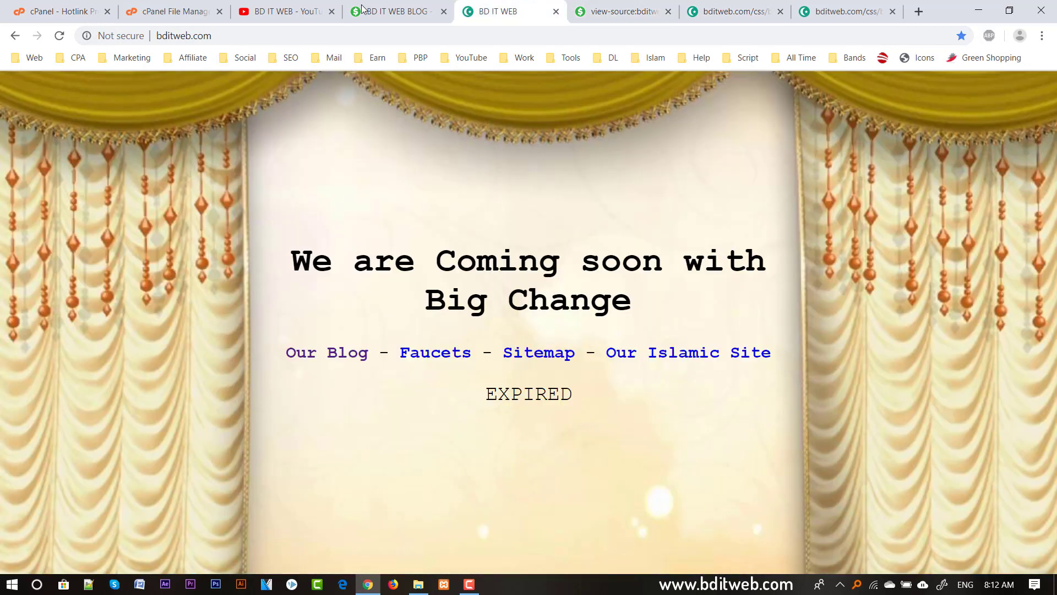
click(59, 8)
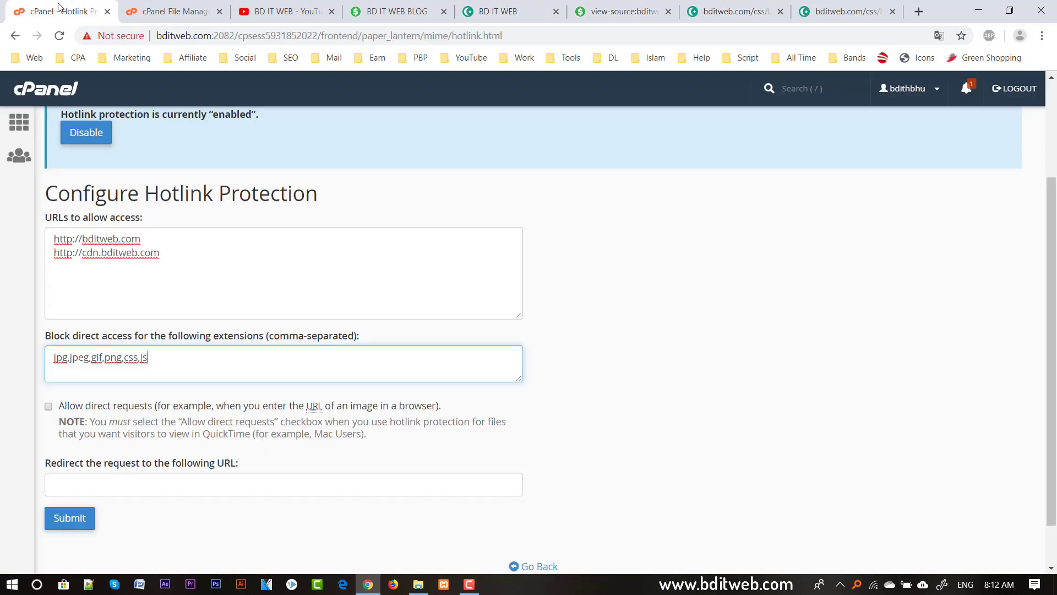
click(145, 486)
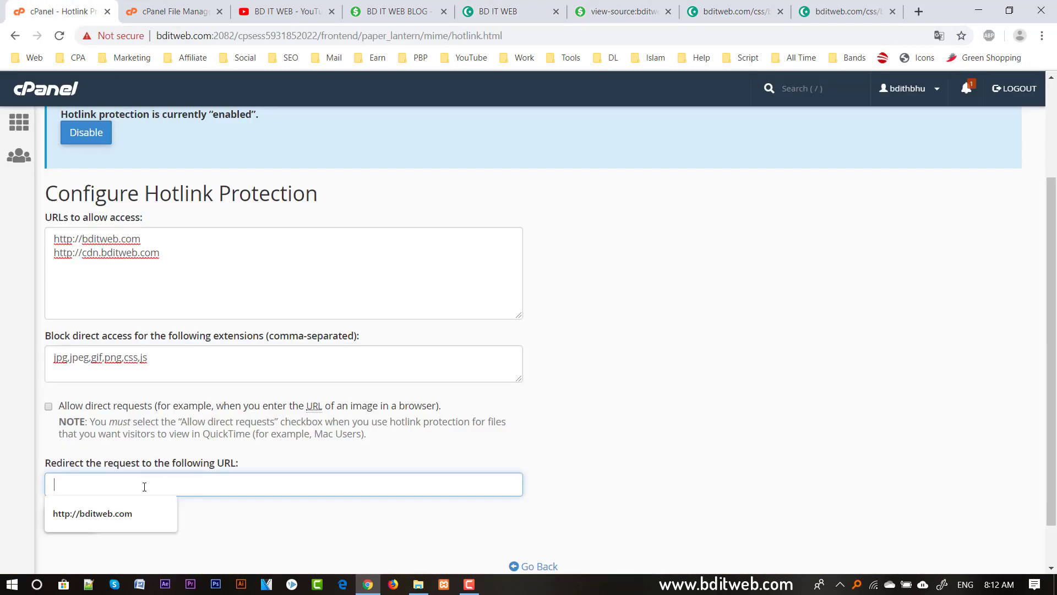
click(108, 523)
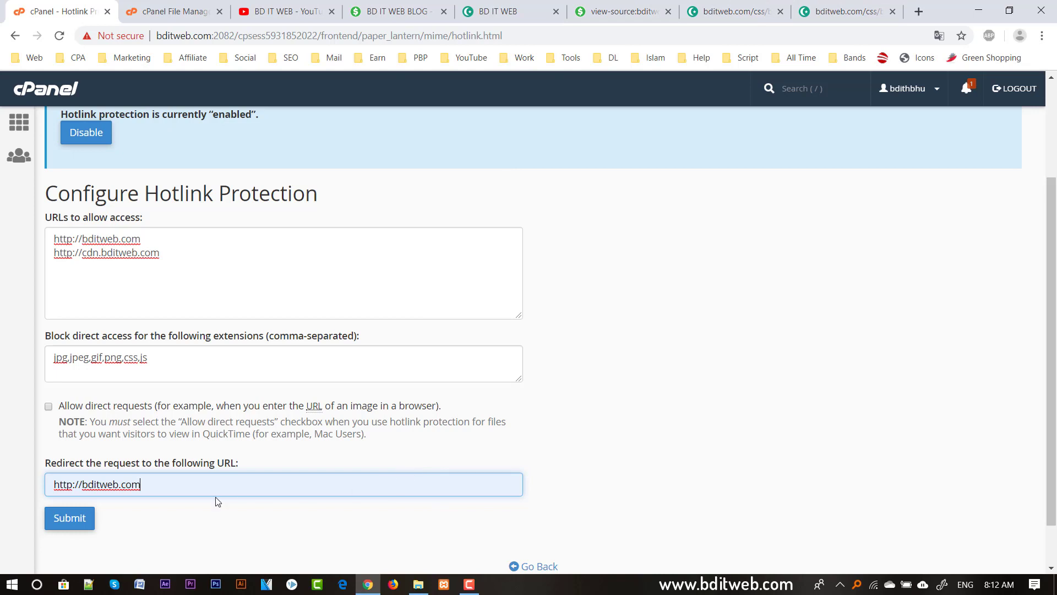
drag(119, 485, 258, 492)
click(258, 493)
text(/b)
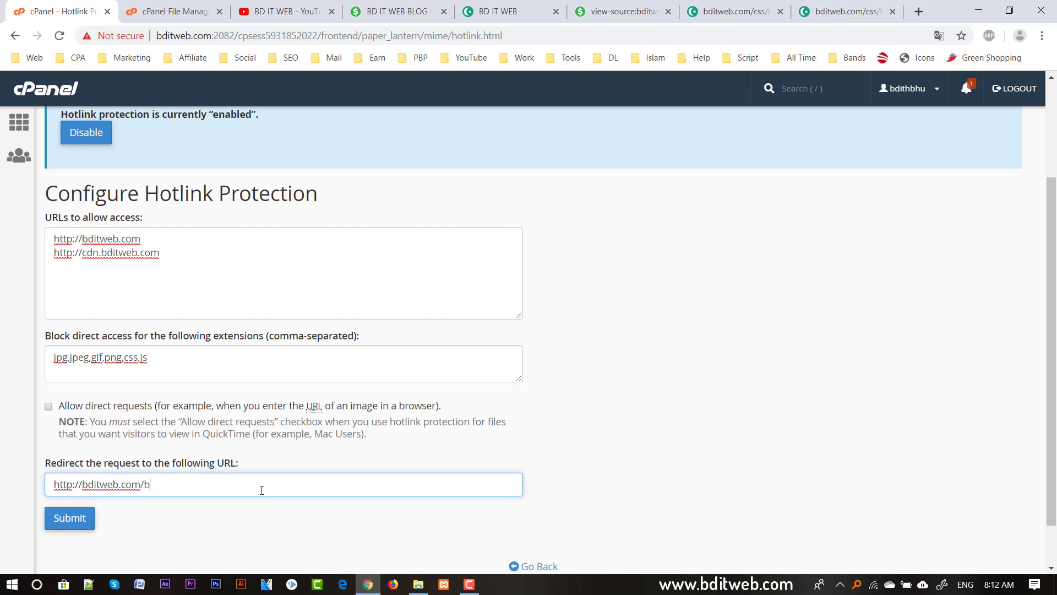
text(glo)
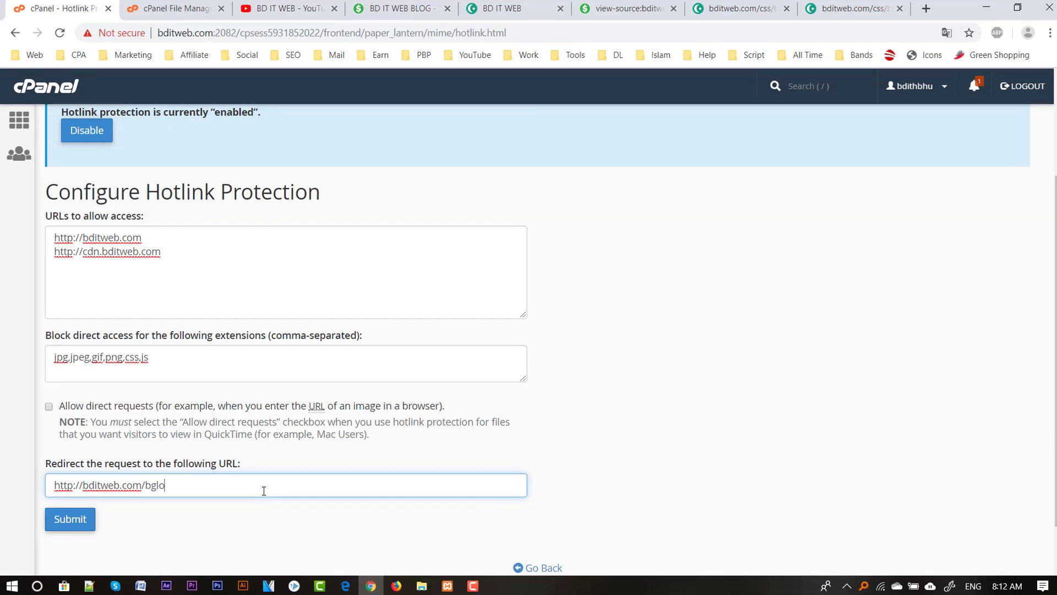
key(BackSpace)
key(BackSpace)
key(BackSpace)
text(log.html)
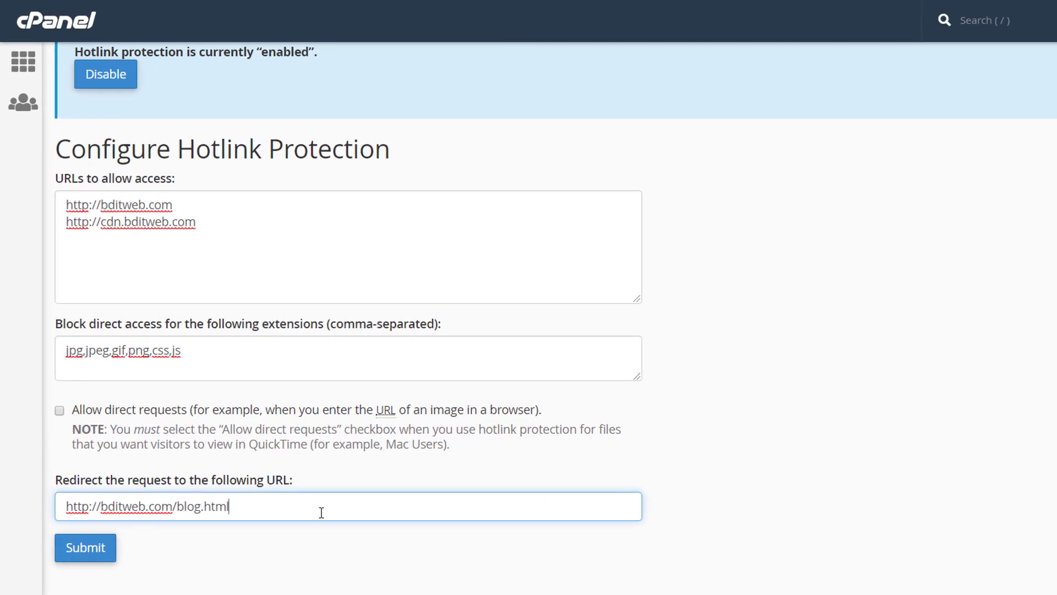
click(66, 556)
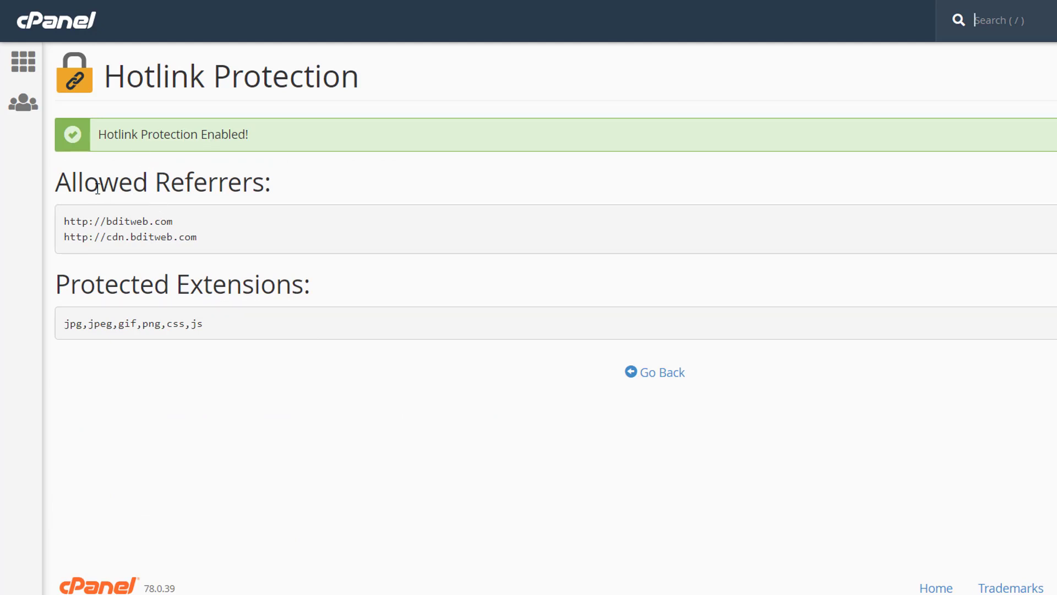
- Review the allowed referrers and protected extensions in the Hotlink Protection summary
click(179, 236)
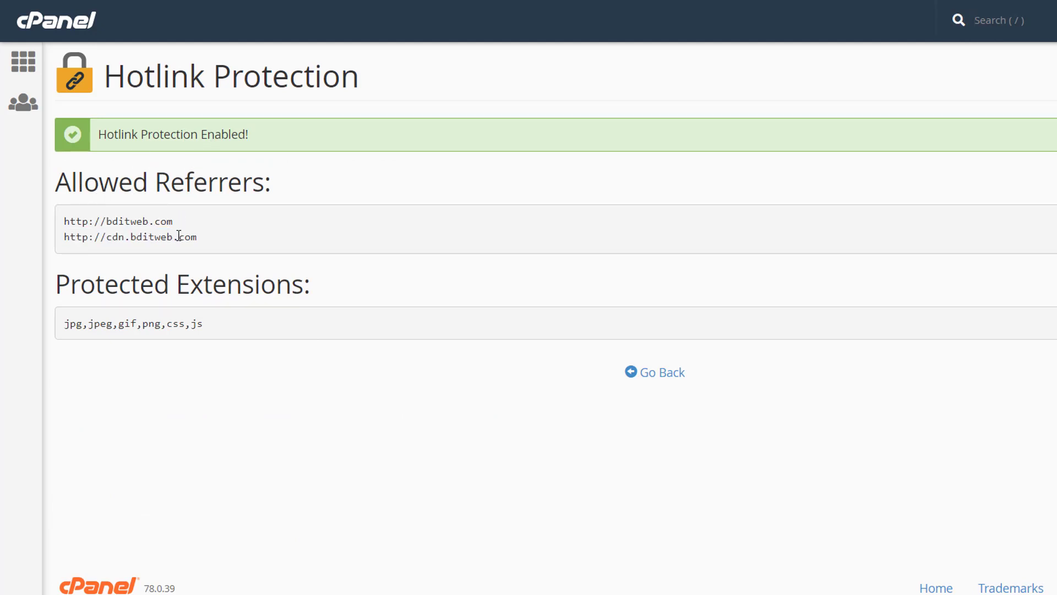
drag(185, 237, 191, 236)
right_click(207, 240)
key(Escape)
drag(68, 321, 198, 327)
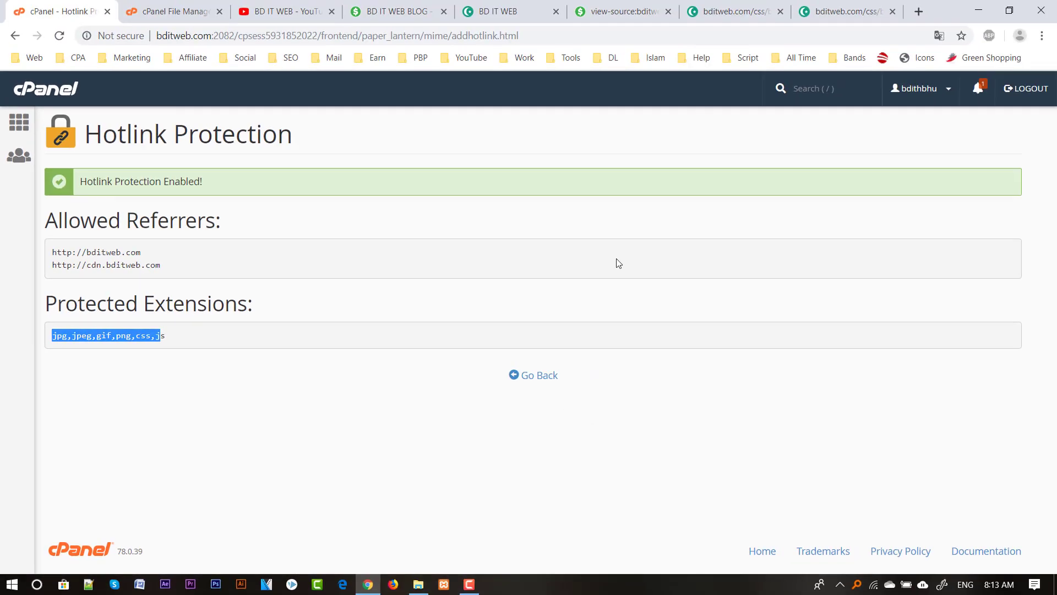
- Reload the directly opened bditweb.com/css/bditweb/blog.css page to test the hotlink redirect
click(733, 11)
click(296, 37)
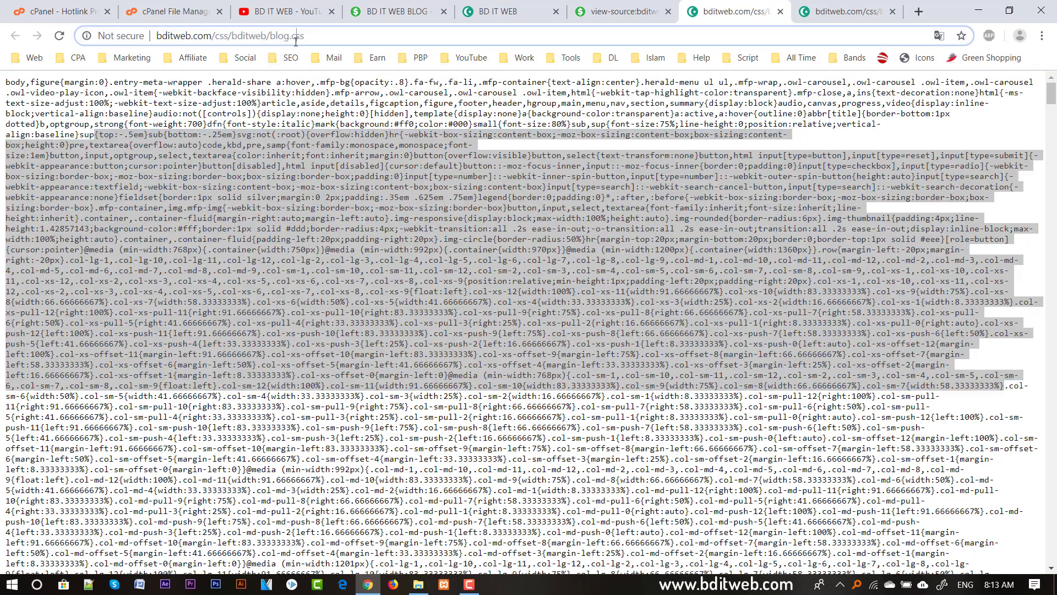
double_click(283, 42)
triple_click(292, 37)
double_click(329, 312)
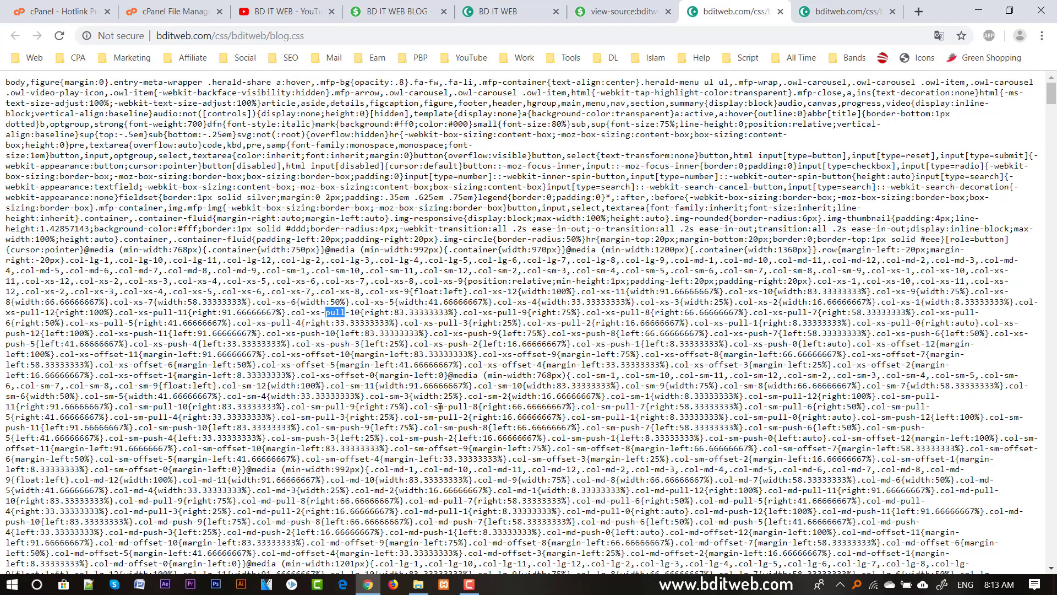
click(244, 36)
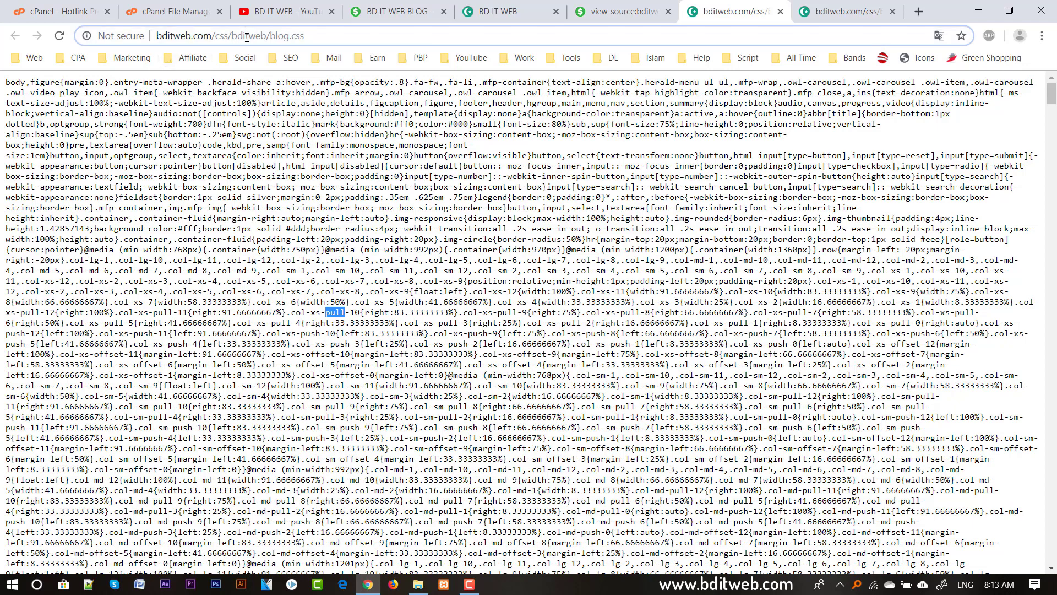
click(60, 36)
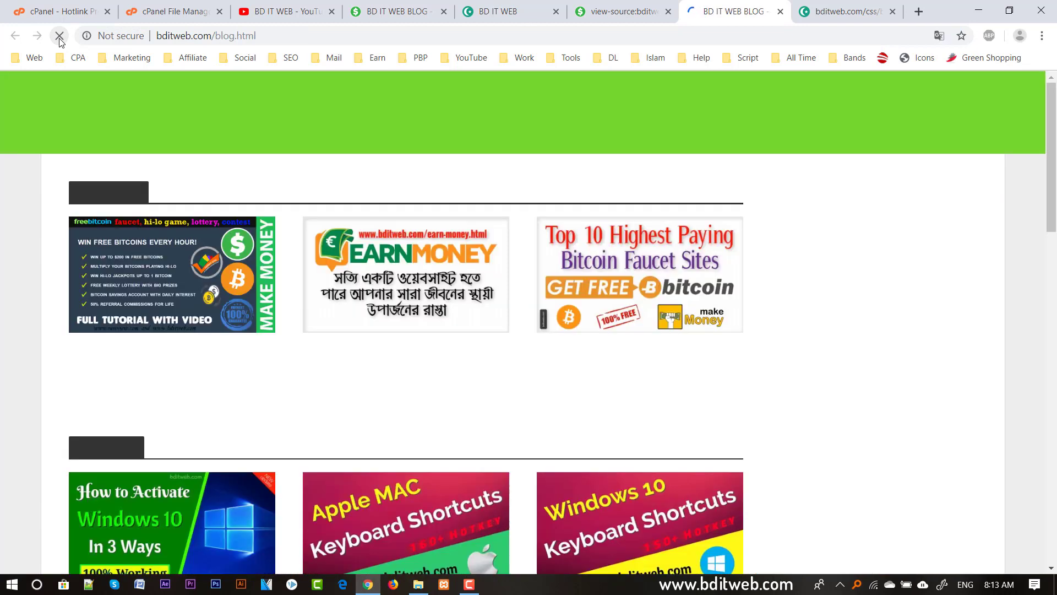
- Check the redirected page's address against the Hotlink Protection summary and return to the blog page
click(189, 35)
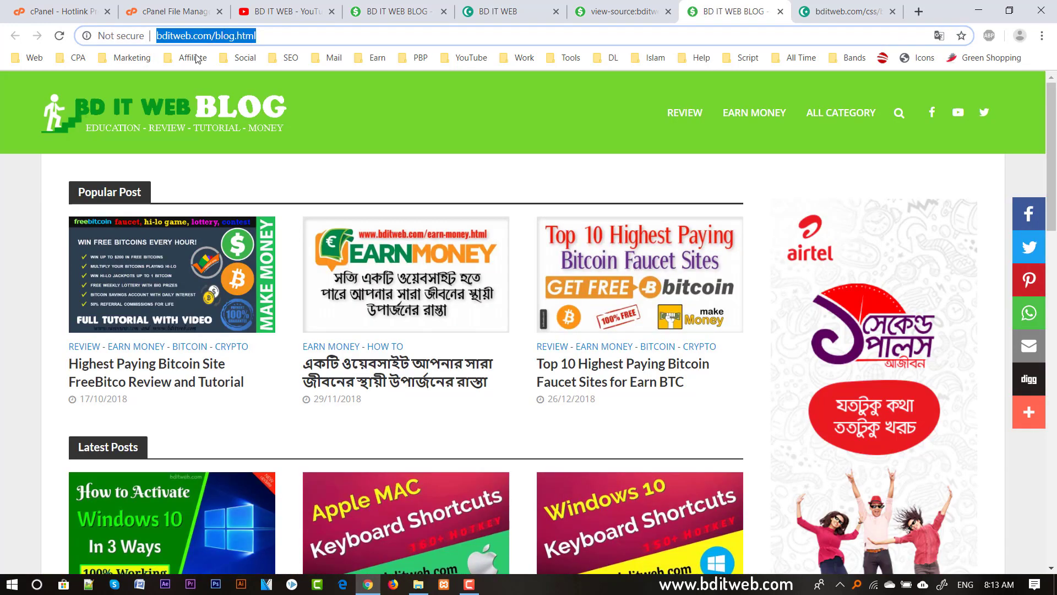
click(83, 9)
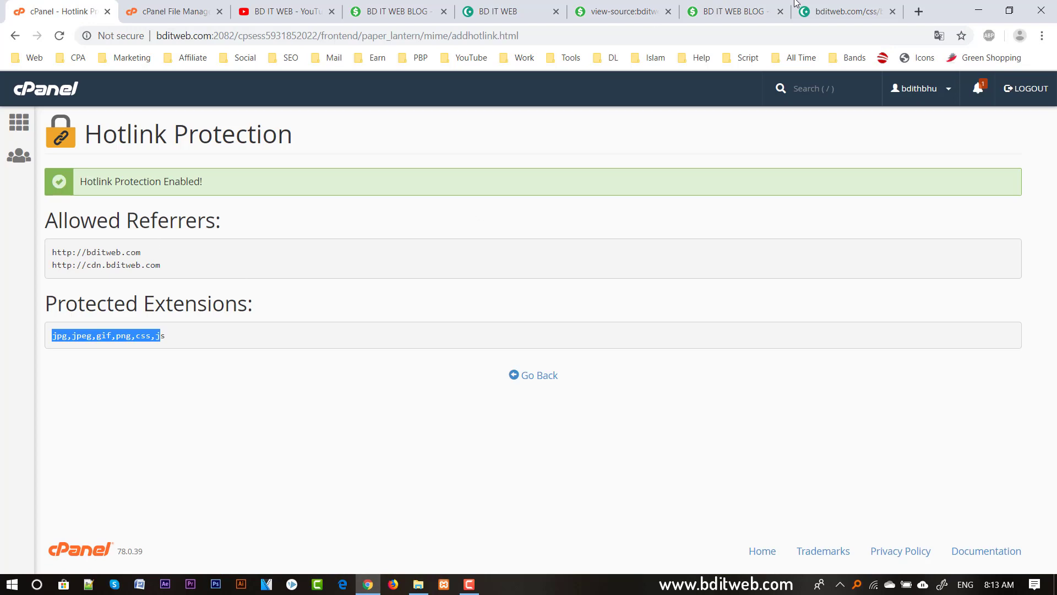
click(738, 11)
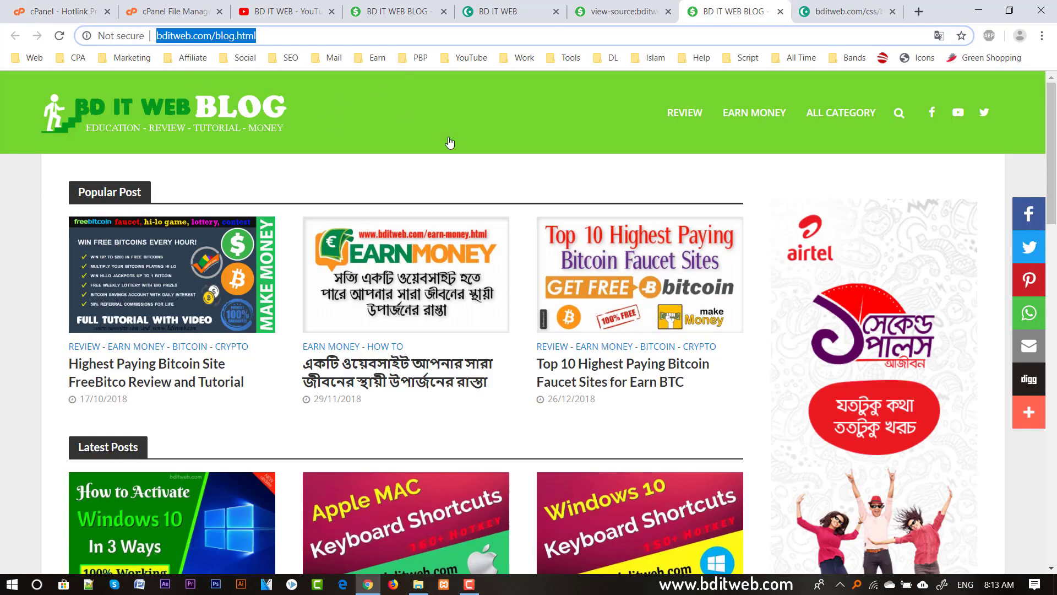
- Open images/bditweb_blog_desktop_logo.png from the blog's page source and reload it directly to test the hotlink redirect
click(638, 8)
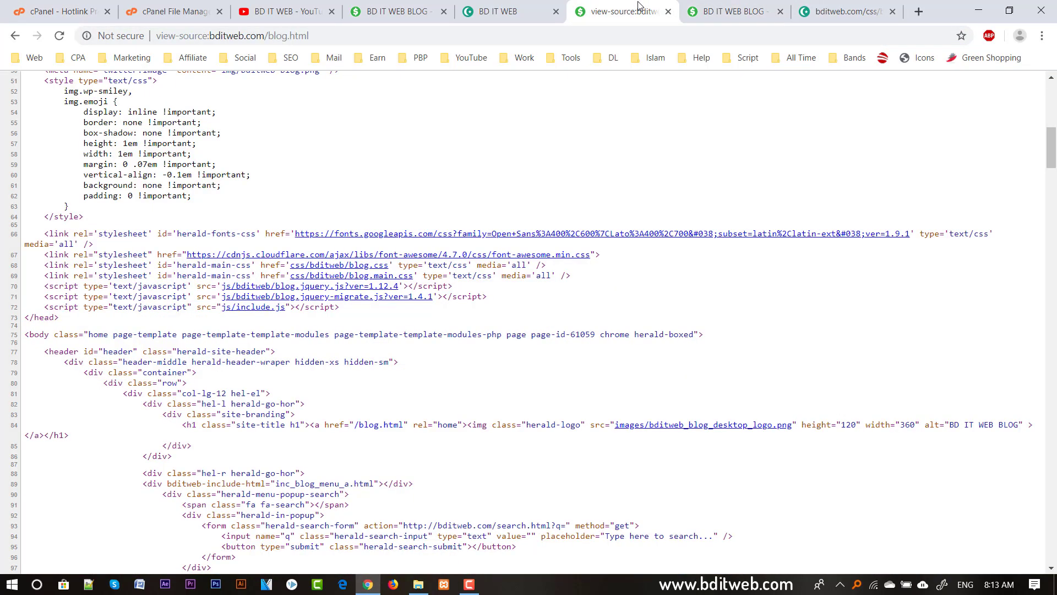
click(682, 430)
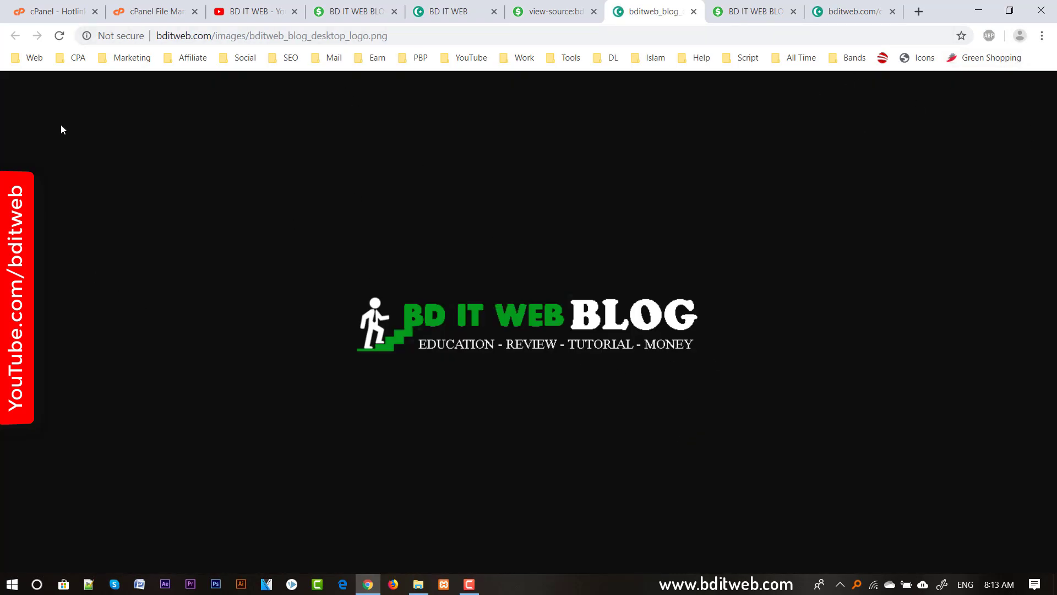
click(435, 28)
click(56, 43)
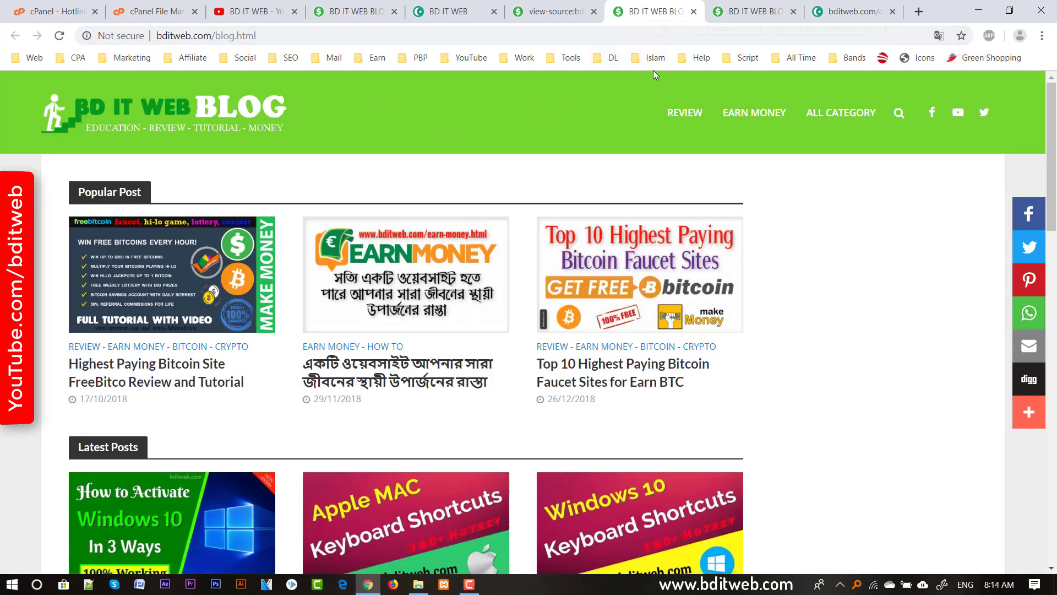
- Switch to the BD IT WEB channel's playlists page on YouTube and close the mini player
click(77, 9)
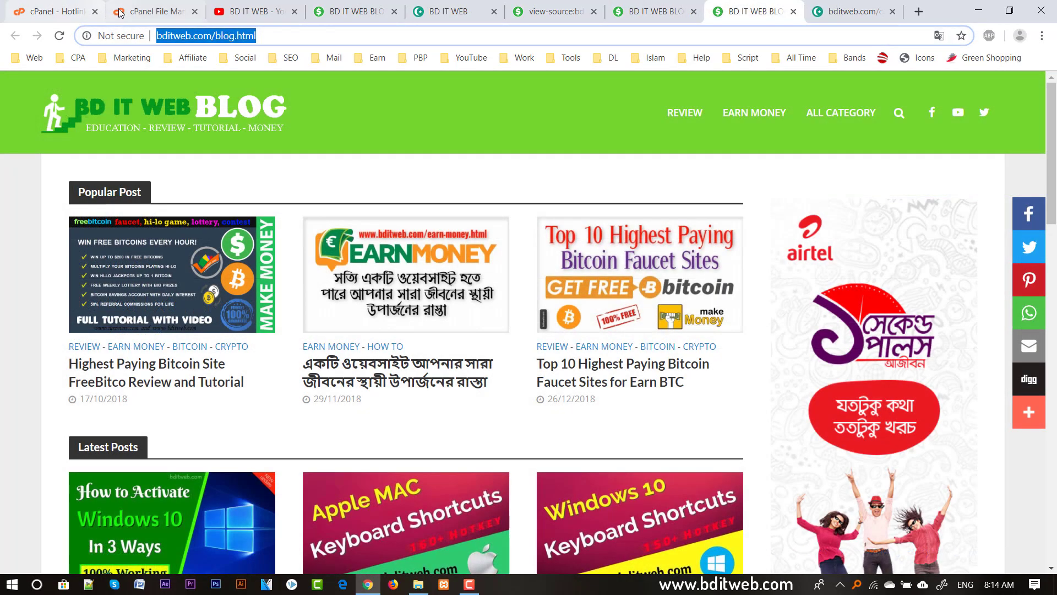
click(155, 11)
click(242, 12)
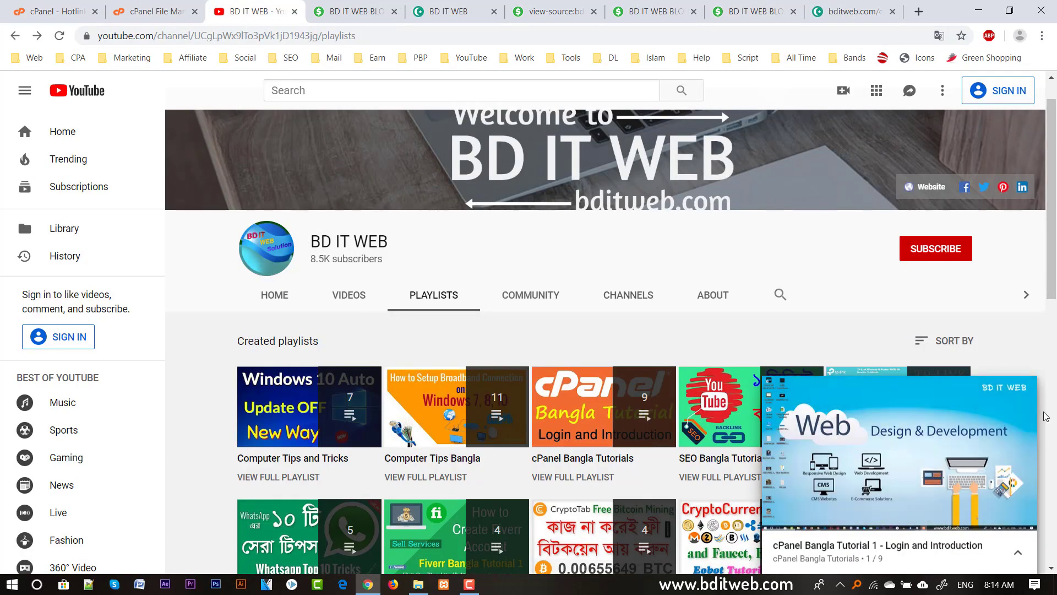
click(1023, 390)
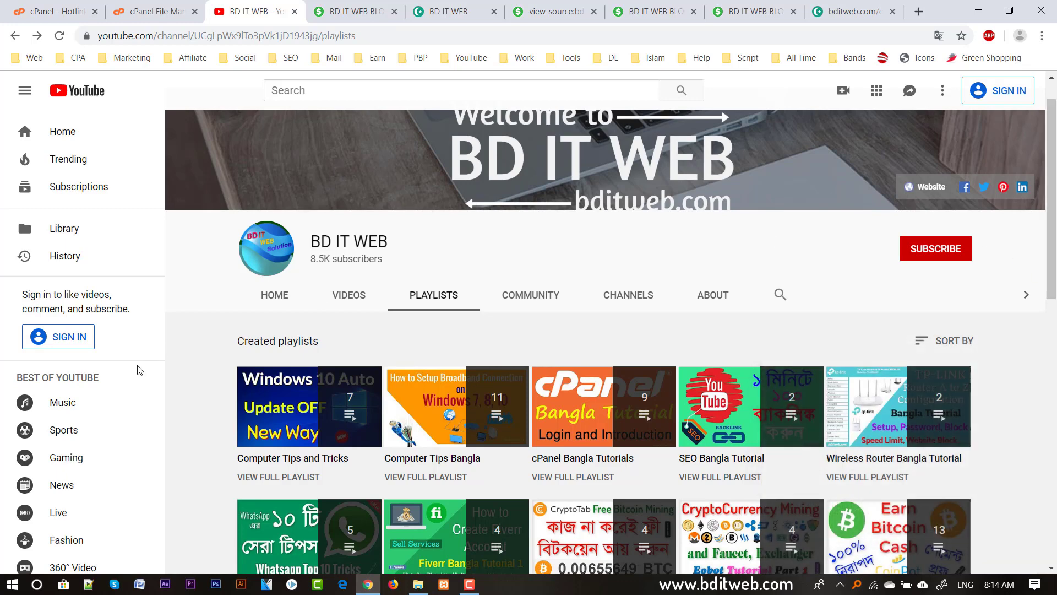